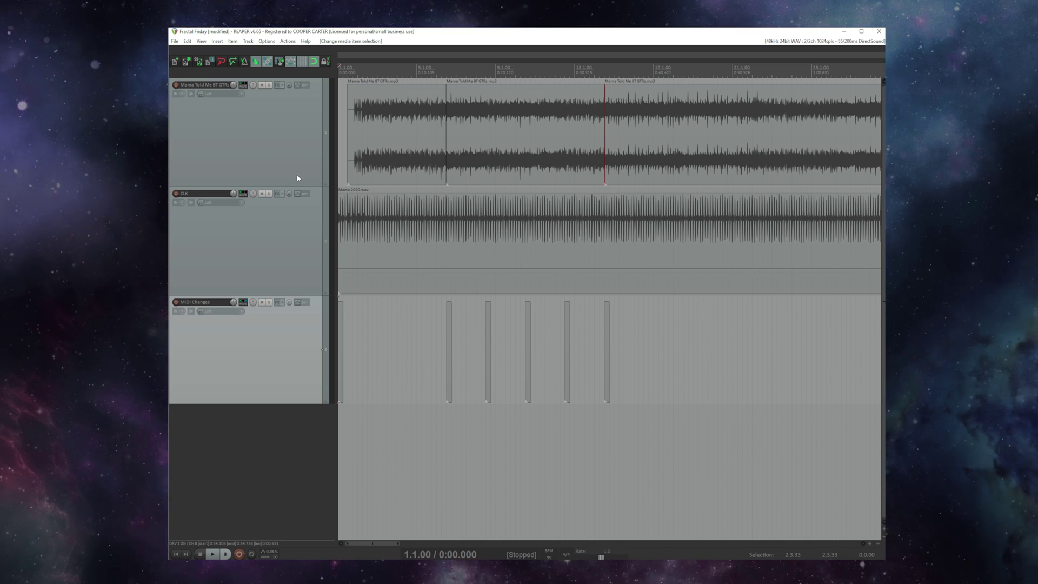
Step: Enable FM9 MIDI Out as a MIDI output in Preferences > MIDI Devices and apply
{"action": "key", "text": "ctrl+p"}
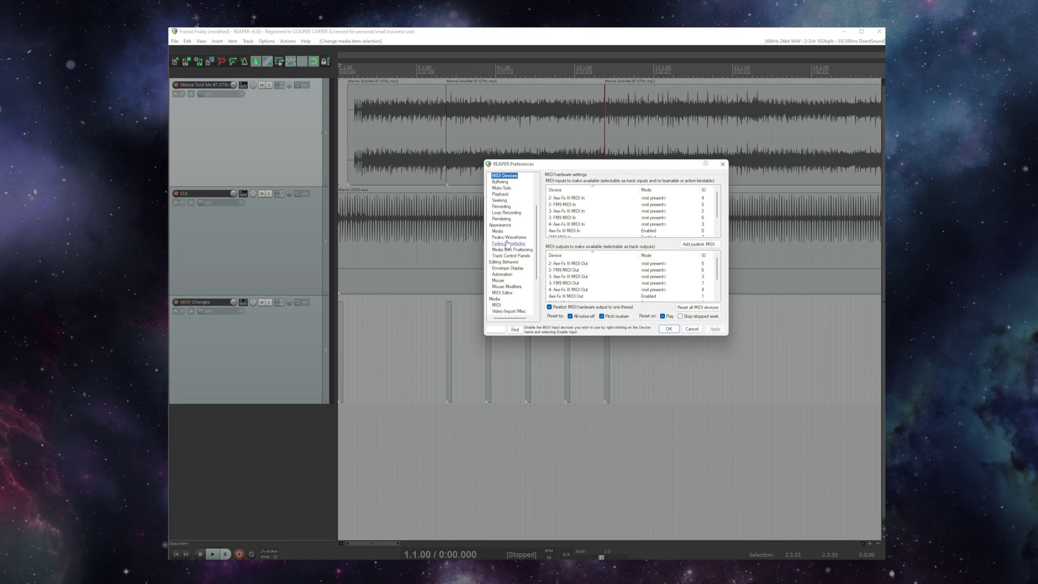
{"action": "scroll", "coordinate": [712, 283], "scroll_direction": "down", "scroll_amount": 1}
{"action": "scroll", "coordinate": [712, 283], "scroll_direction": "down", "scroll_amount": 1}
{"action": "left_click", "coordinate": [576, 277]}
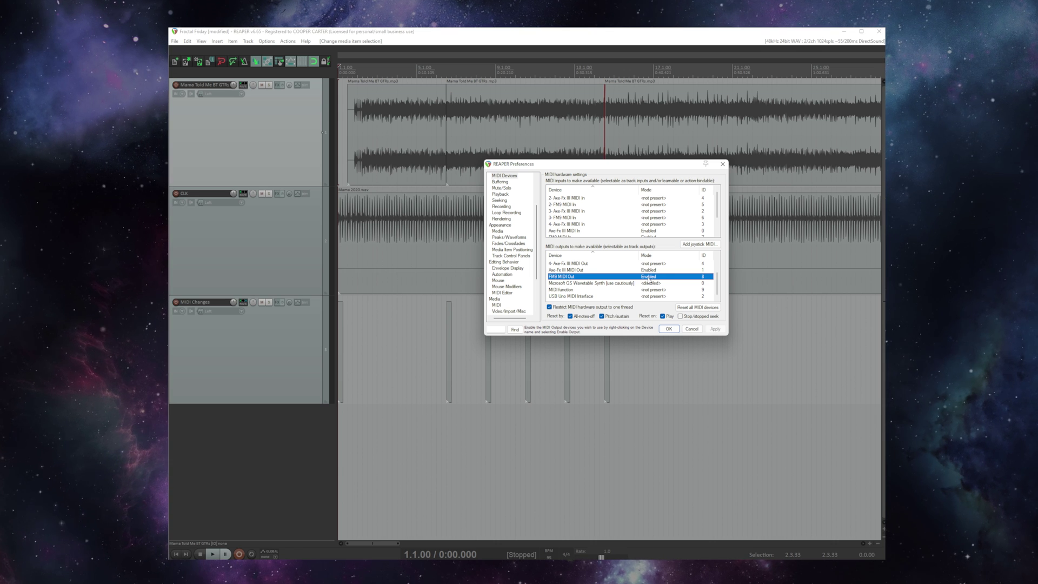
{"action": "left_click", "coordinate": [669, 329]}
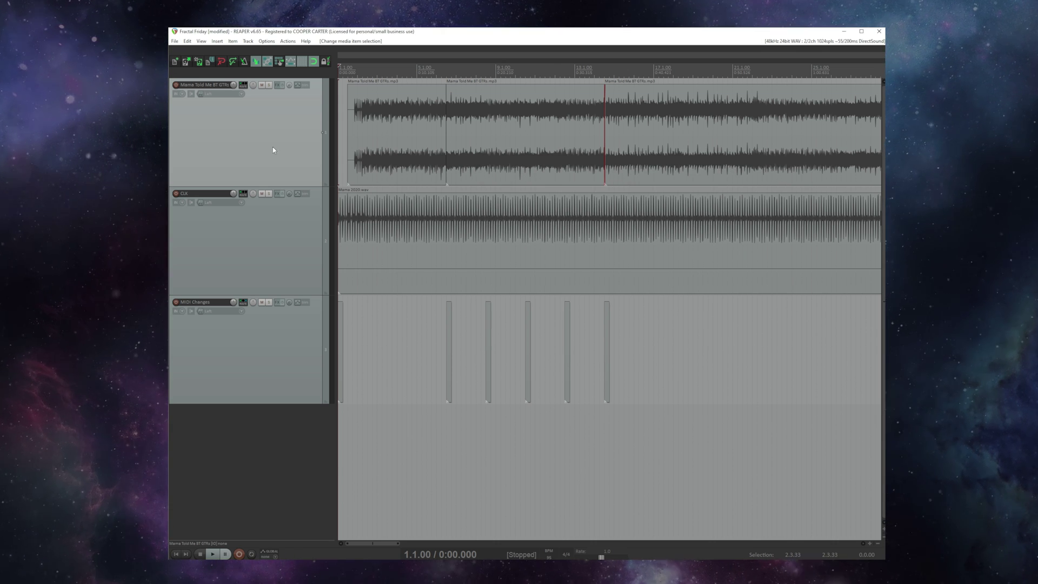
Step: Set the MIDI Changes track's MIDI hardware output to FM9 MIDI Out
{"action": "left_click", "coordinate": [249, 354]}
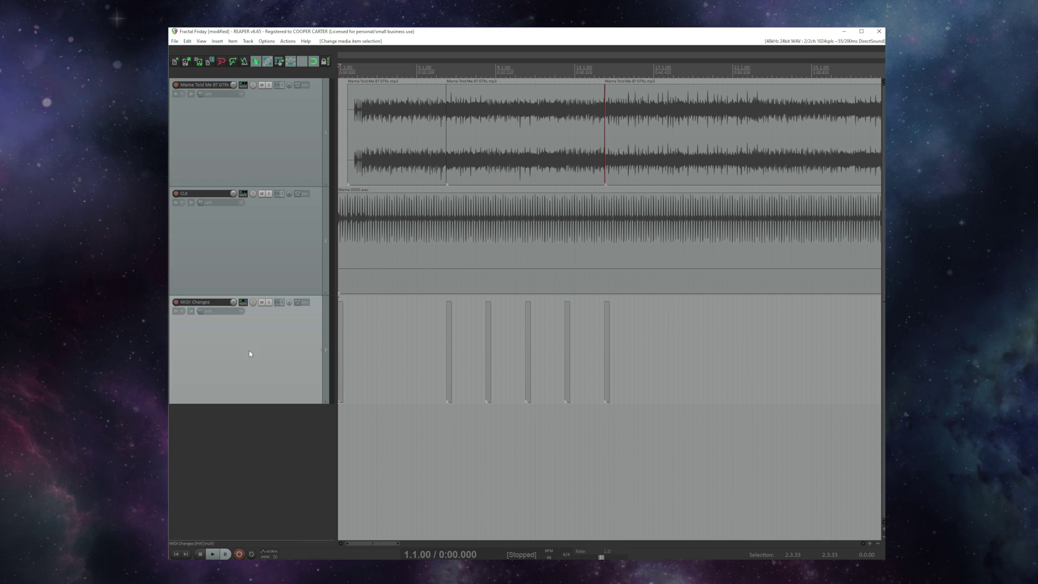
{"action": "left_click", "coordinate": [242, 306]}
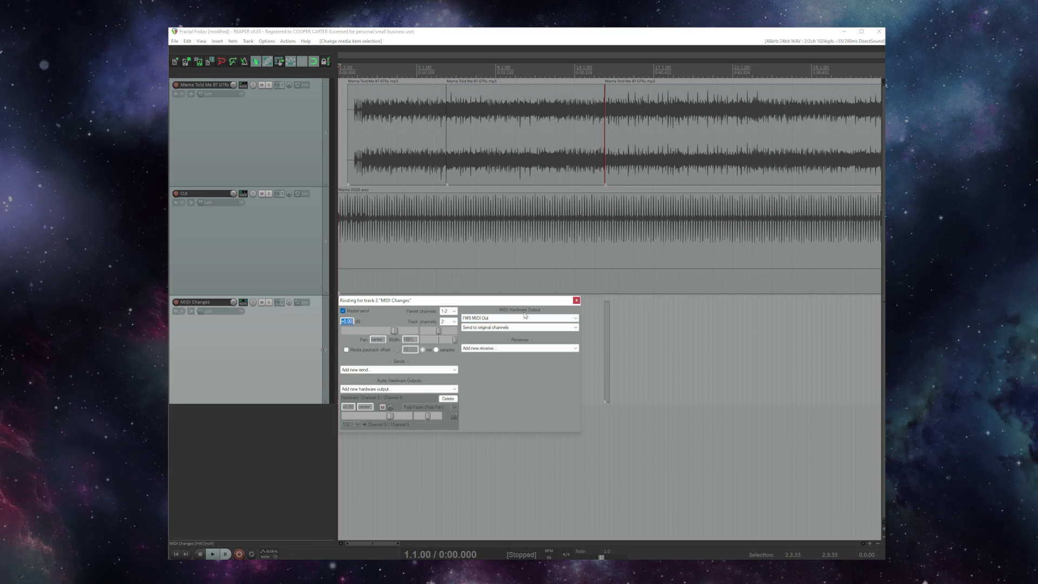
{"action": "left_click", "coordinate": [483, 319]}
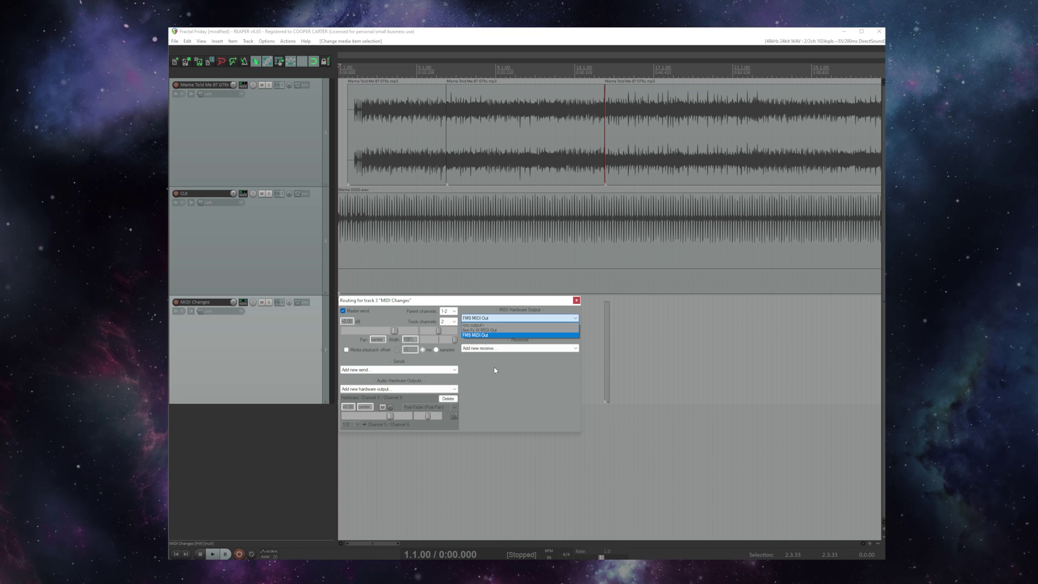
{"action": "left_click", "coordinate": [490, 346]}
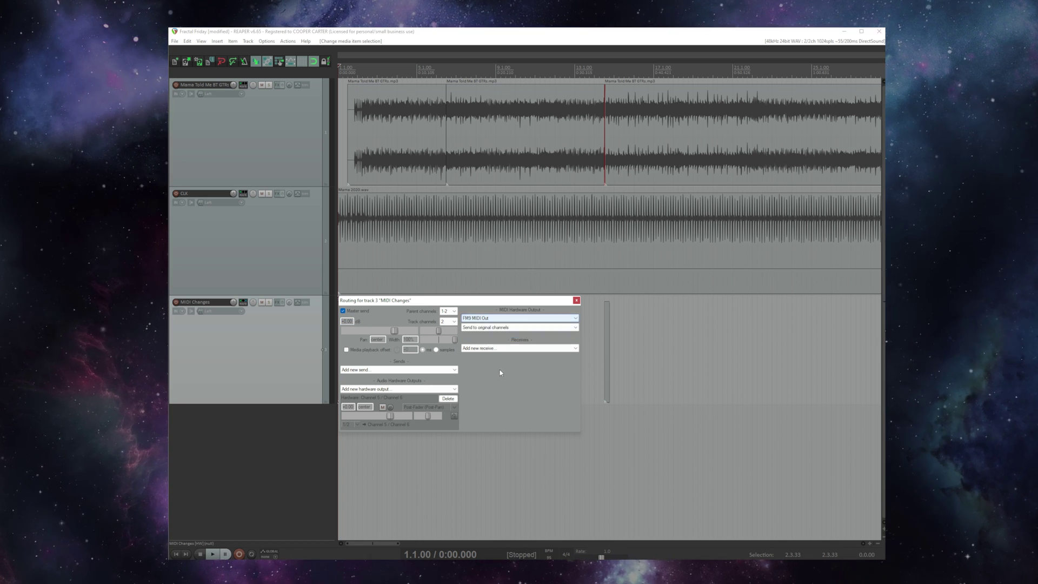
{"action": "left_click", "coordinate": [577, 300]}
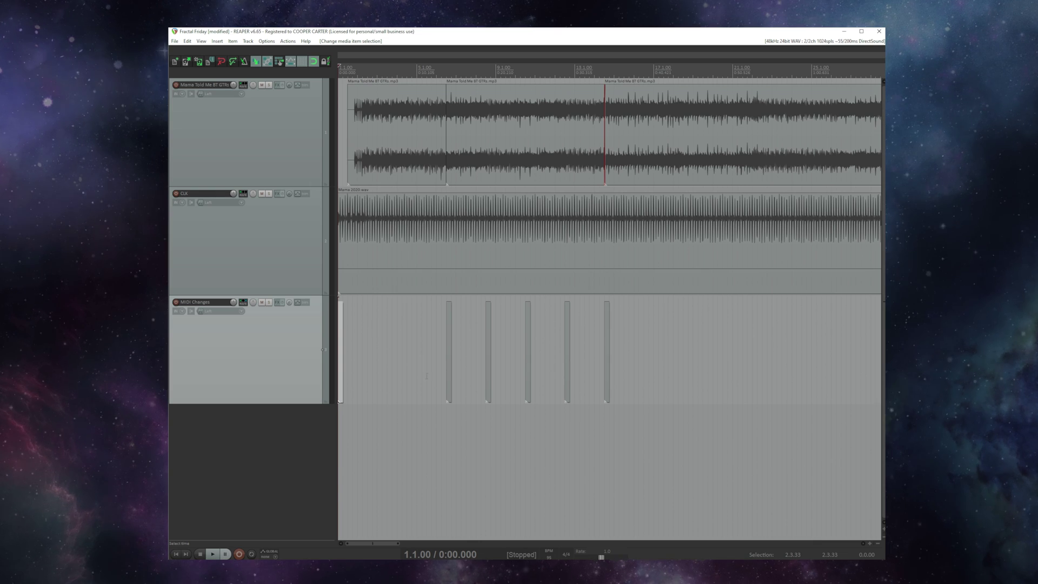
{"action": "scroll", "coordinate": [430, 377], "scroll_direction": "up", "scroll_amount": 4}
{"action": "scroll", "coordinate": [447, 374], "scroll_direction": "up", "scroll_amount": 6}
{"action": "left_click", "coordinate": [388, 350]}
{"action": "scroll", "coordinate": [549, 324], "scroll_direction": "down", "scroll_amount": 5}
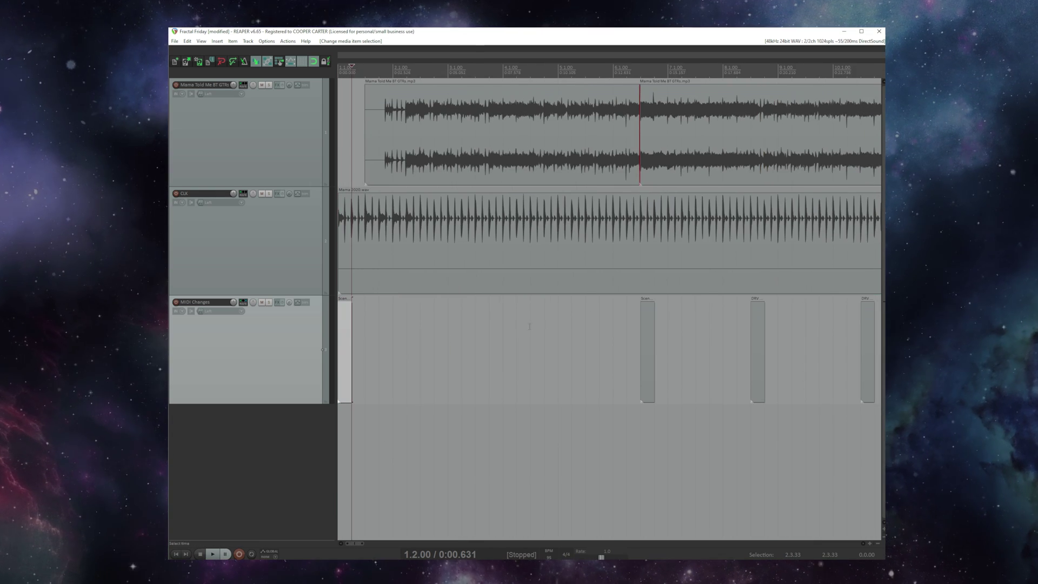
{"action": "left_click", "coordinate": [654, 318]}
{"action": "scroll", "coordinate": [609, 324], "scroll_direction": "up", "scroll_amount": 3}
{"action": "scroll", "coordinate": [609, 324], "scroll_direction": "down", "scroll_amount": 6}
{"action": "left_click", "coordinate": [342, 328]}
{"action": "scroll", "coordinate": [341, 326], "scroll_direction": "up", "scroll_amount": 4}
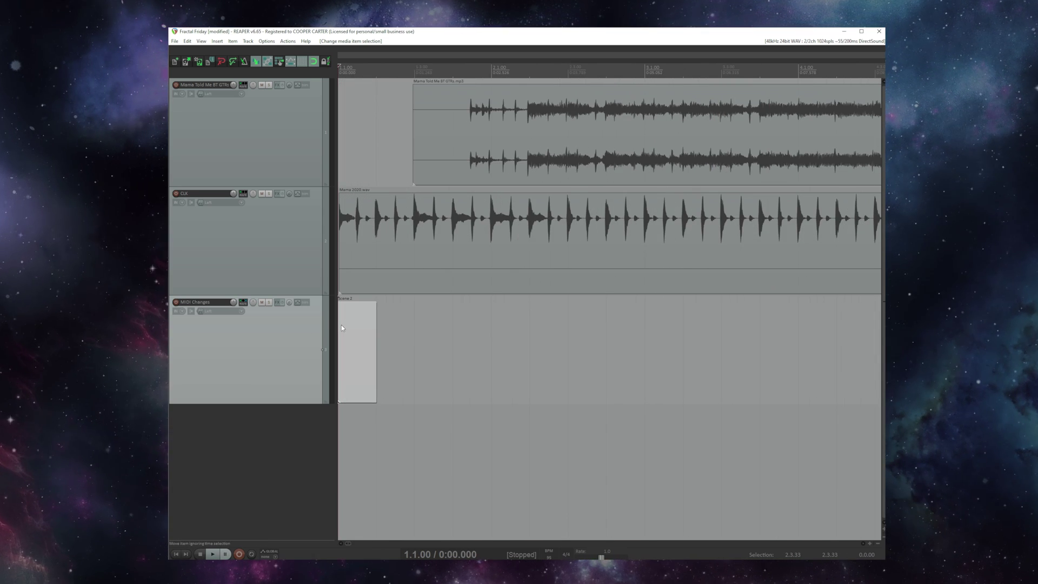
{"action": "scroll", "coordinate": [379, 333], "scroll_direction": "down", "scroll_amount": 2}
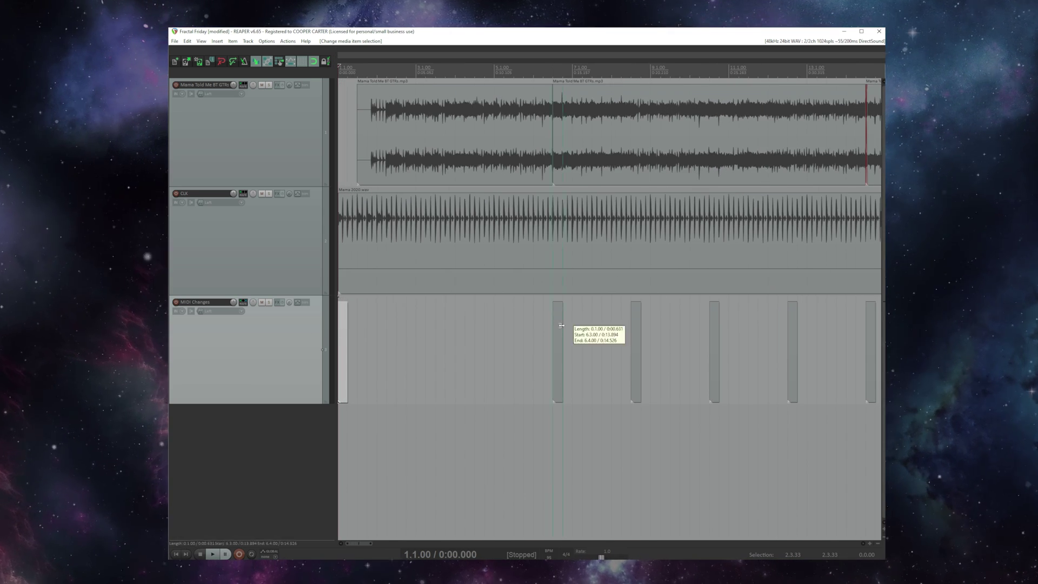
{"action": "left_click", "coordinate": [560, 327]}
{"action": "scroll", "coordinate": [562, 327], "scroll_direction": "up", "scroll_amount": 6}
{"action": "scroll", "coordinate": [573, 326], "scroll_direction": "down", "scroll_amount": 4}
{"action": "left_click", "coordinate": [754, 324]}
{"action": "scroll", "coordinate": [754, 313], "scroll_direction": "up", "scroll_amount": 2}
{"action": "scroll", "coordinate": [753, 313], "scroll_direction": "down", "scroll_amount": 4}
{"action": "scroll", "coordinate": [719, 324], "scroll_direction": "up", "scroll_amount": 5}
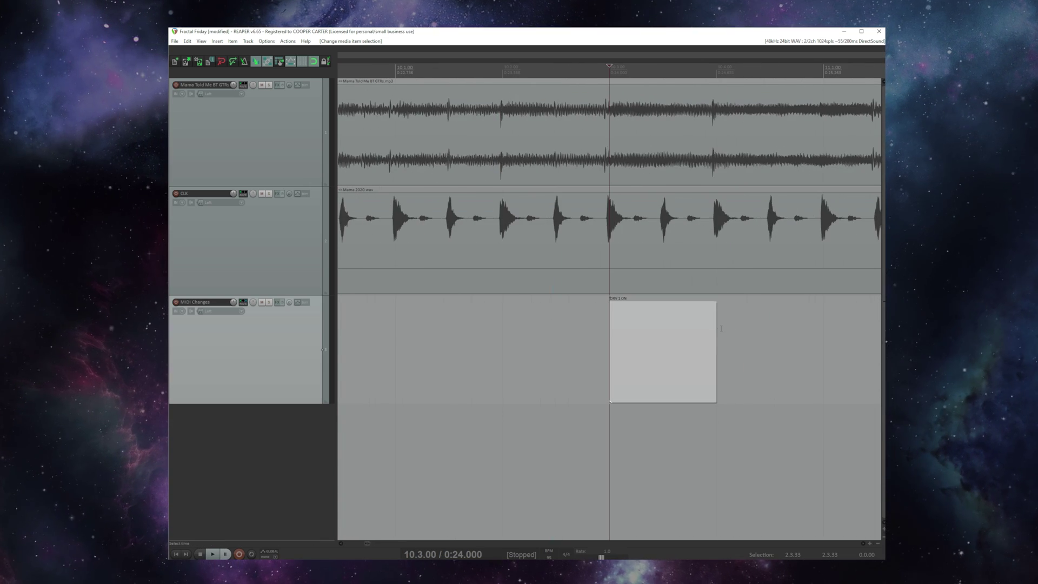
{"action": "scroll", "coordinate": [721, 328], "scroll_direction": "down", "scroll_amount": 5}
{"action": "left_click", "coordinate": [771, 328]}
{"action": "scroll", "coordinate": [769, 327], "scroll_direction": "up", "scroll_amount": 5}
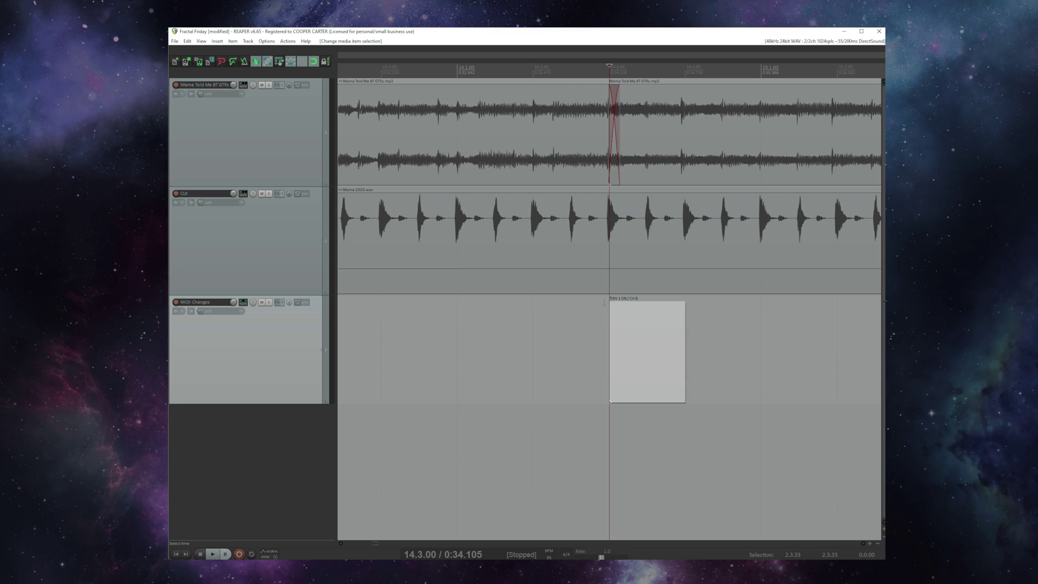
{"action": "scroll", "coordinate": [642, 313], "scroll_direction": "down", "scroll_amount": 5}
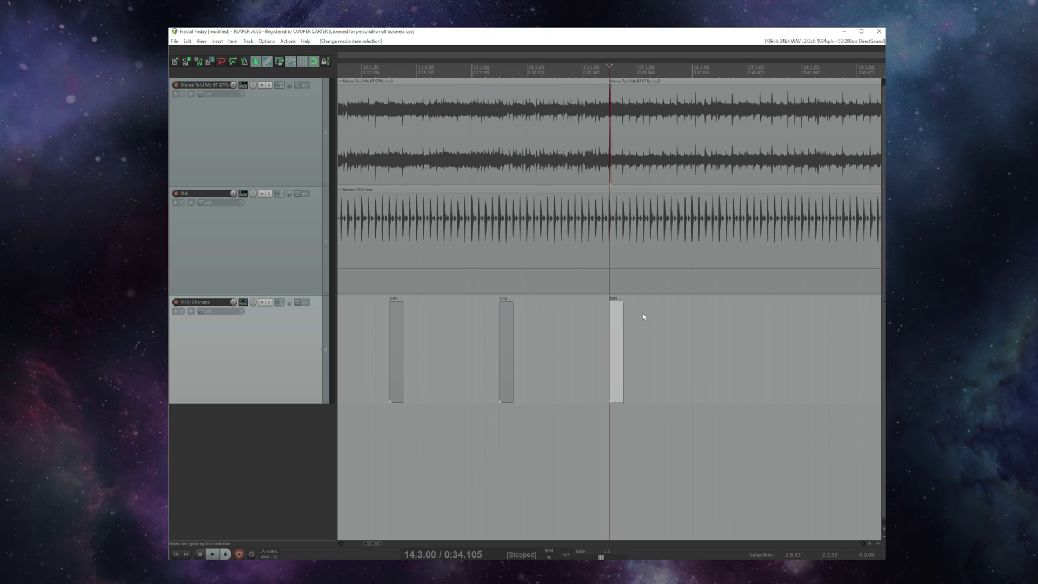
Step: Page the FM9 MIDI/Remote assignments to External Control 1 on CC #16
{"action": "key", "text": "Home"}
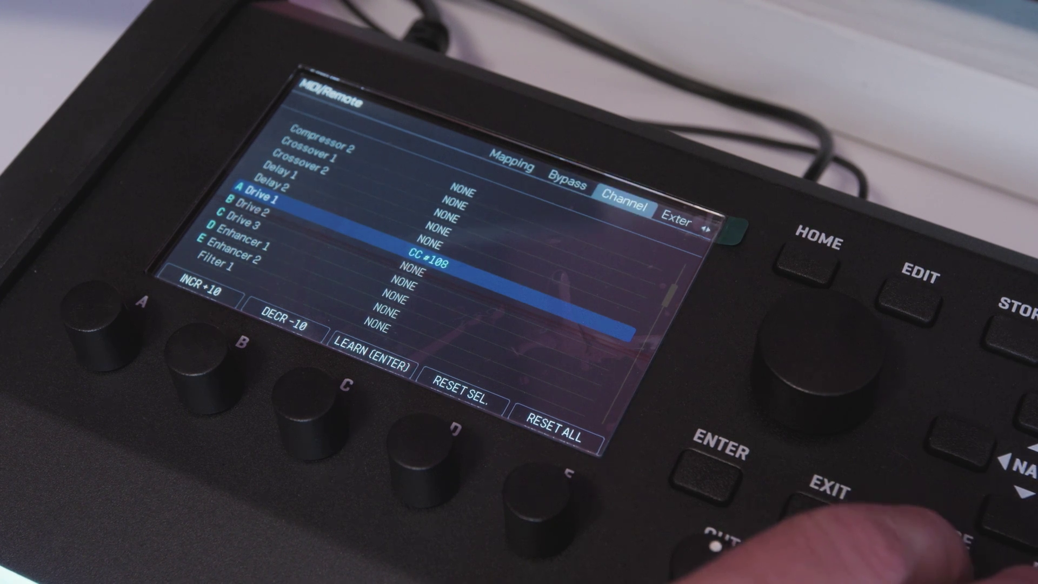
{"action": "key", "text": "Right"}
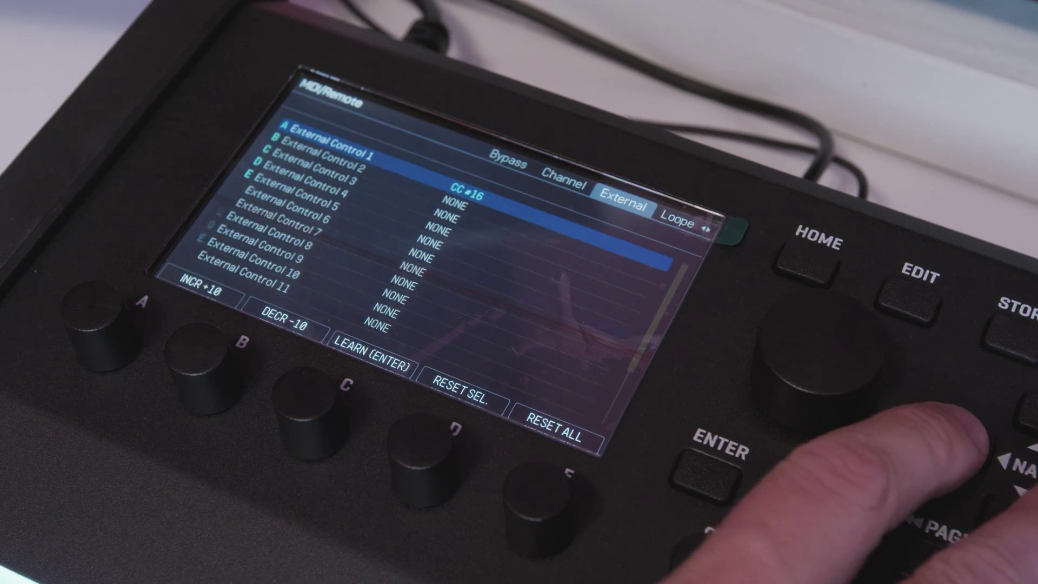
{"action": "key", "text": "Down"}
{"action": "key", "text": "Down"}
{"action": "key", "text": "Down"}
{"action": "key", "text": "Down"}
{"action": "key", "text": "Down"}
{"action": "key", "text": "Down"}
{"action": "key", "text": "Down"}
{"action": "key", "text": "Down"}
{"action": "key", "text": "Down"}
{"action": "key", "text": "Down"}
{"action": "key", "text": "Down"}
{"action": "key", "text": "Down"}
{"action": "key", "text": "Down"}
{"action": "key", "text": "Down"}
{"action": "key", "text": "Down"}
{"action": "key", "text": "Up"}
{"action": "key", "text": "Up"}
{"action": "key", "text": "Up"}
{"action": "key", "text": "Up"}
{"action": "key", "text": "Up"}
{"action": "key", "text": "Up"}
{"action": "key", "text": "Up"}
{"action": "key", "text": "Up"}
{"action": "key", "text": "Up"}
{"action": "key", "text": "Up"}
{"action": "key", "text": "Up"}
{"action": "key", "text": "Up"}
{"action": "key", "text": "Up"}
{"action": "key", "text": "Up"}
{"action": "key", "text": "Up"}
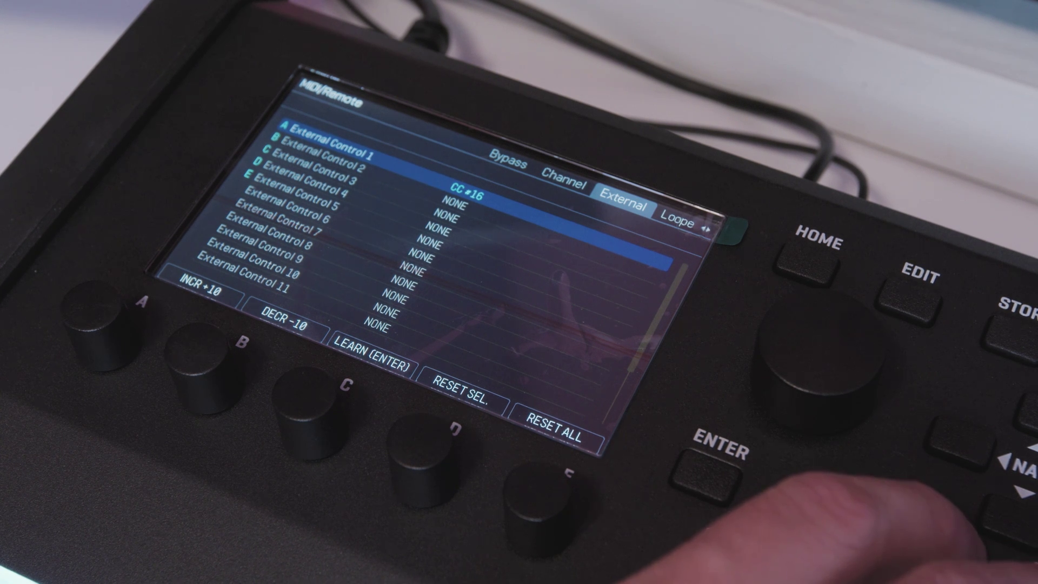
{"action": "key", "text": "Right"}
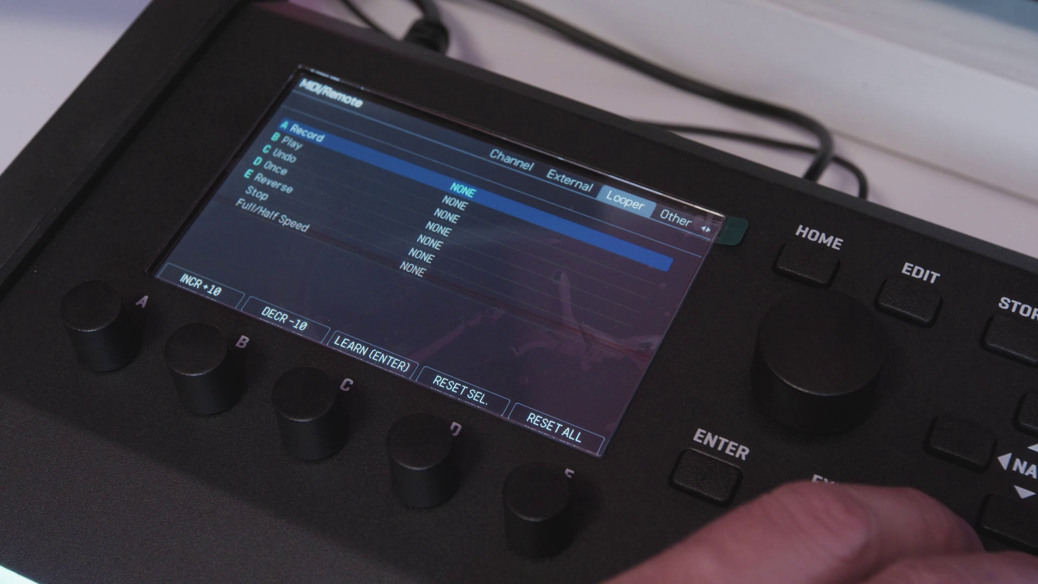
{"action": "key", "text": "Right"}
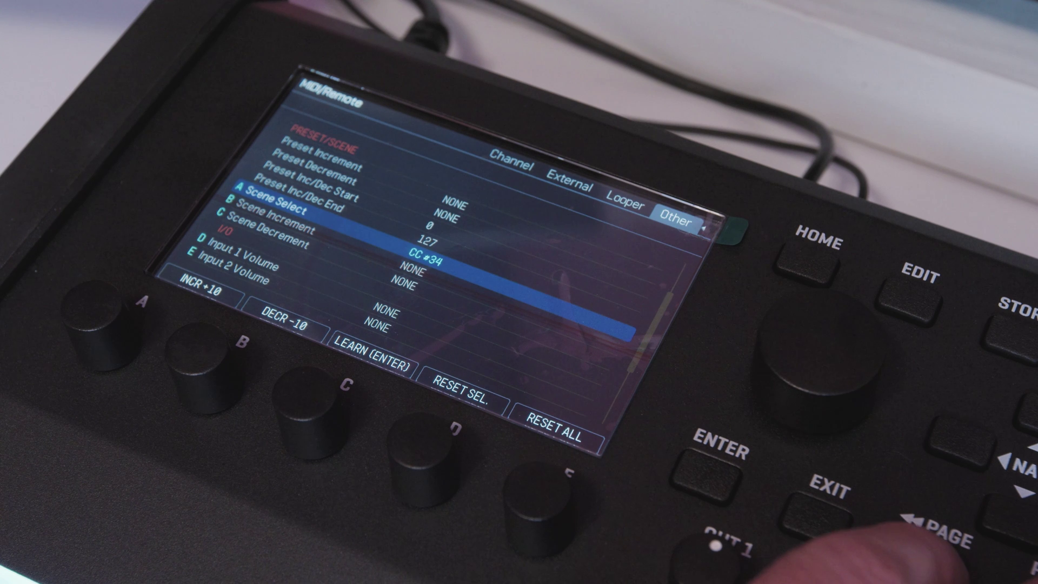
{"action": "left_click", "coordinate": [932, 562]}
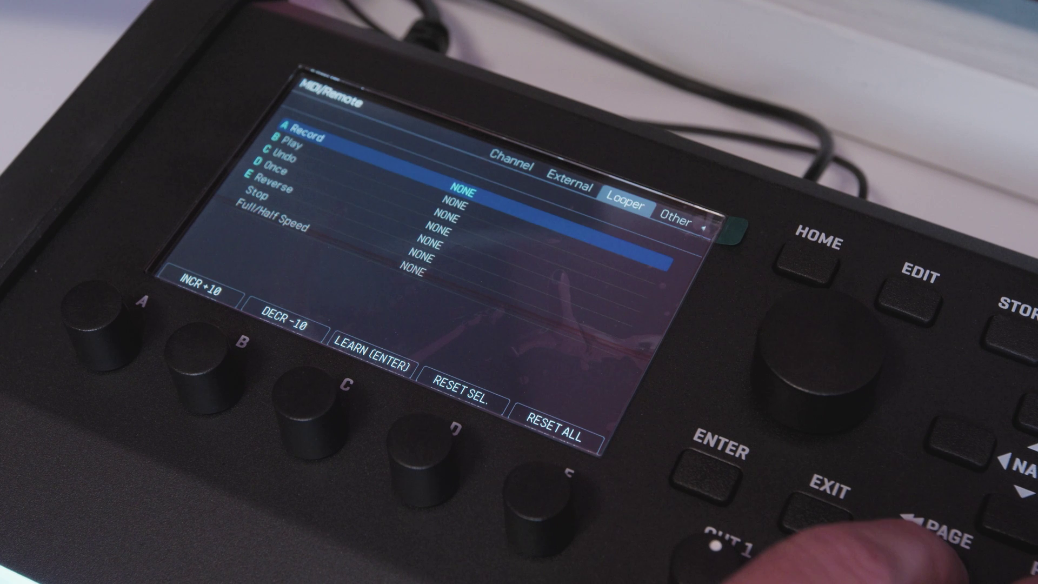
{"action": "left_click", "coordinate": [933, 562]}
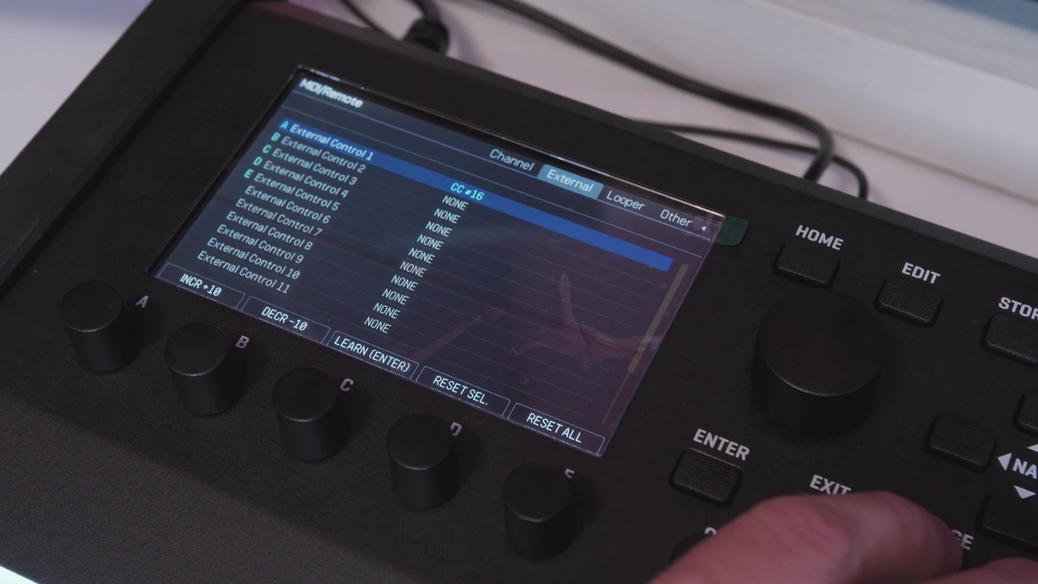
{"action": "key", "text": "Left"}
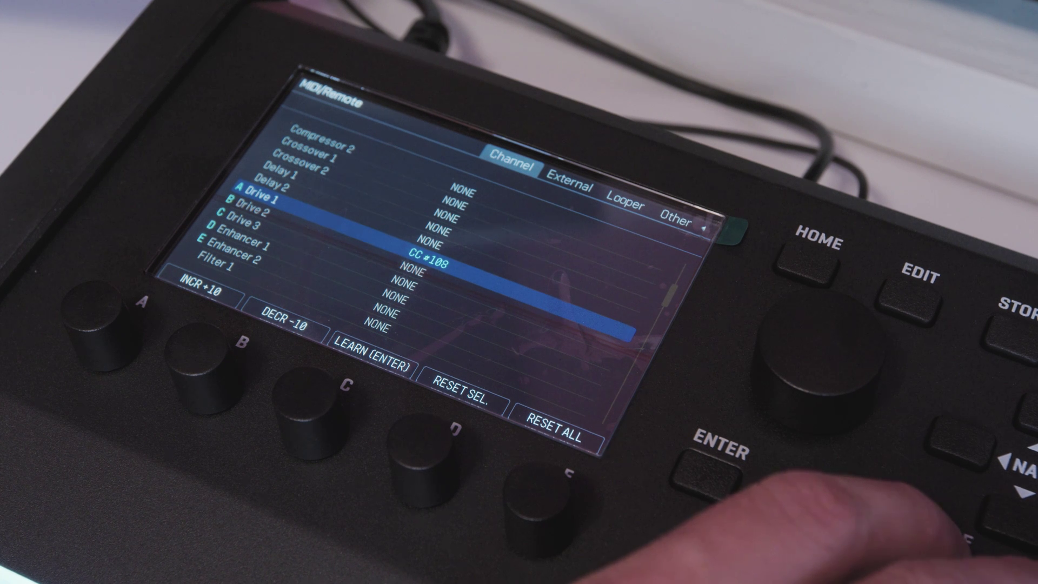
{"action": "key", "text": "Right"}
{"action": "key", "text": "Right"}
{"action": "key", "text": "Left"}
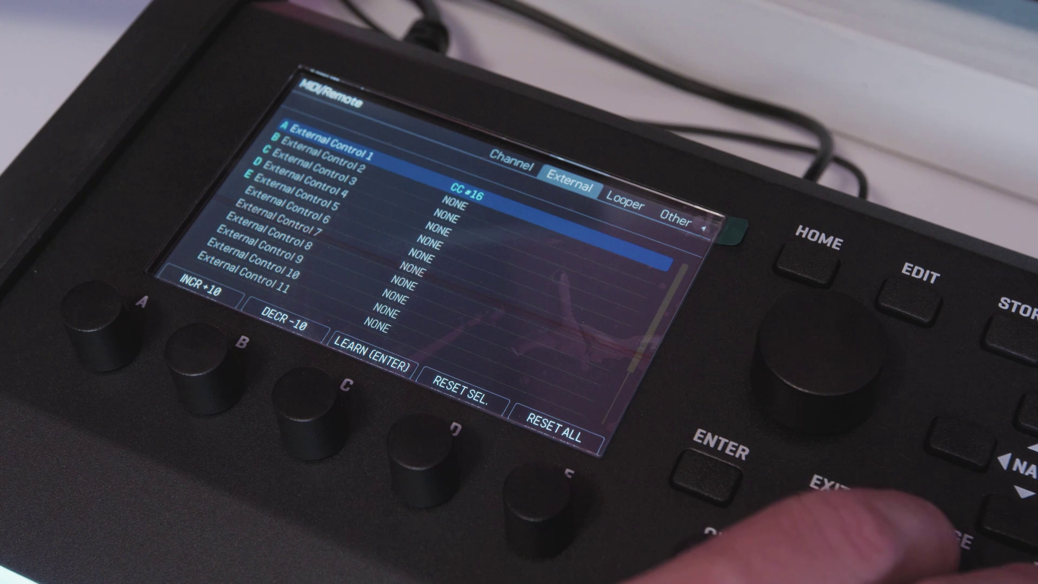
{"action": "key", "text": "Left"}
{"action": "key", "text": "Left"}
{"action": "key", "text": "Left"}
{"action": "key", "text": "Right"}
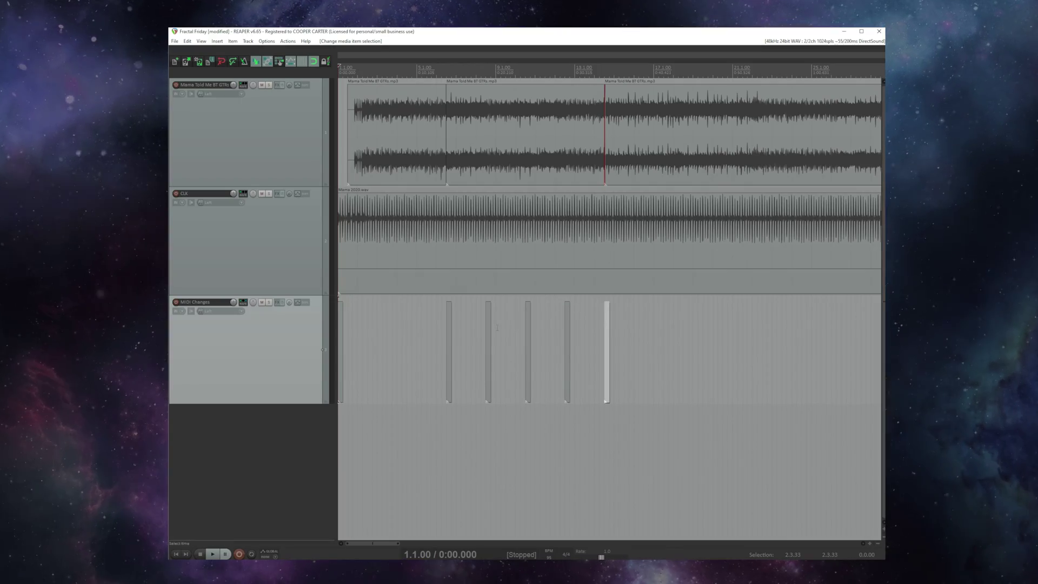
Step: Select the DRV 1 OFF item on the MIDI Changes track, dismissing the Insert menu unused
{"action": "left_click", "coordinate": [483, 328]}
{"action": "scroll", "coordinate": [483, 328], "scroll_direction": "up", "scroll_amount": 8}
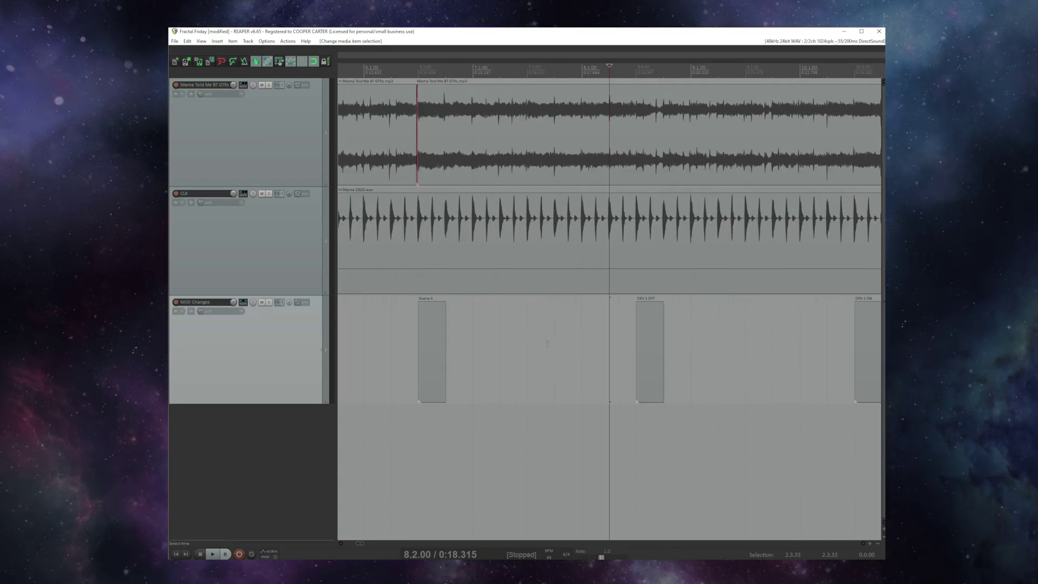
{"action": "left_click", "coordinate": [673, 331]}
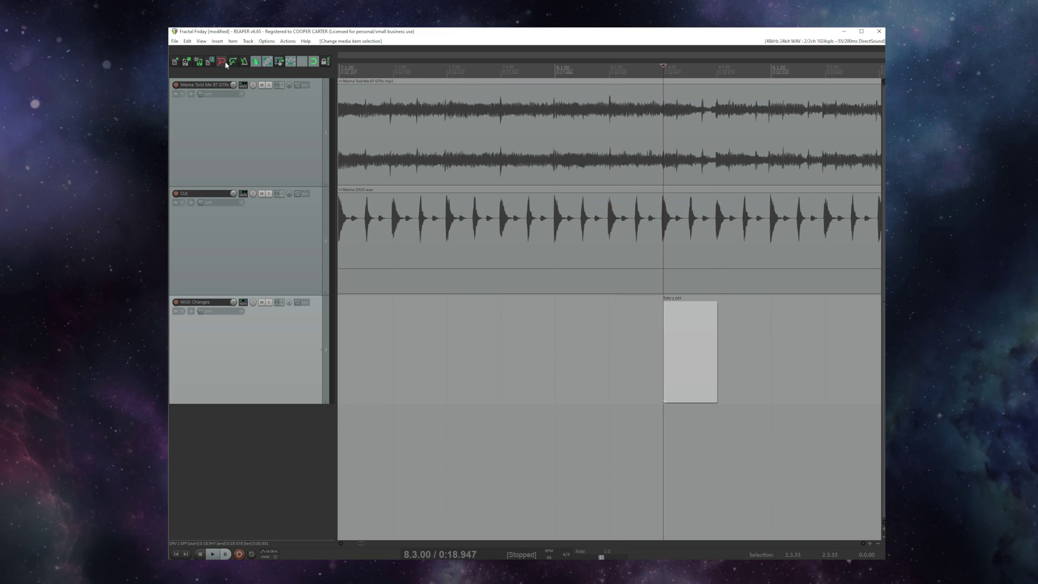
{"action": "left_click", "coordinate": [218, 41]}
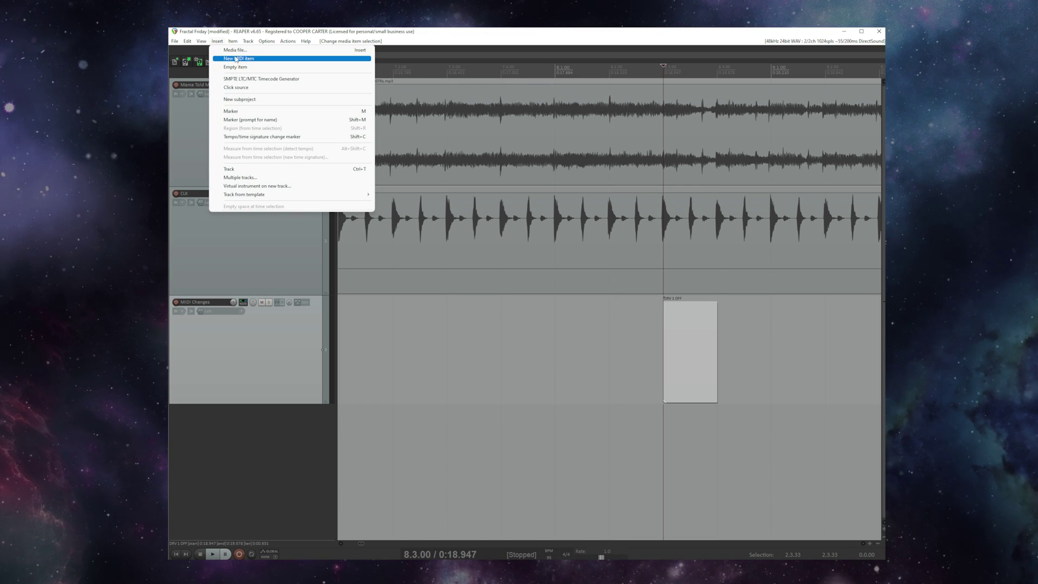
{"action": "left_click", "coordinate": [241, 59]}
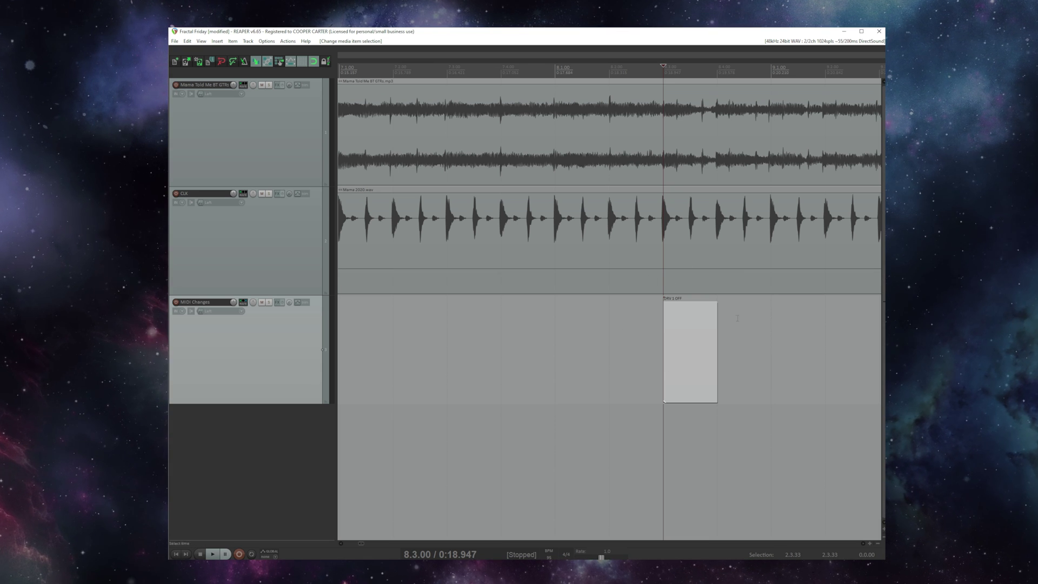
Step: Verify the DRV 1 OFF item's event is controller 49 with value 0
{"action": "double_click", "coordinate": [673, 323]}
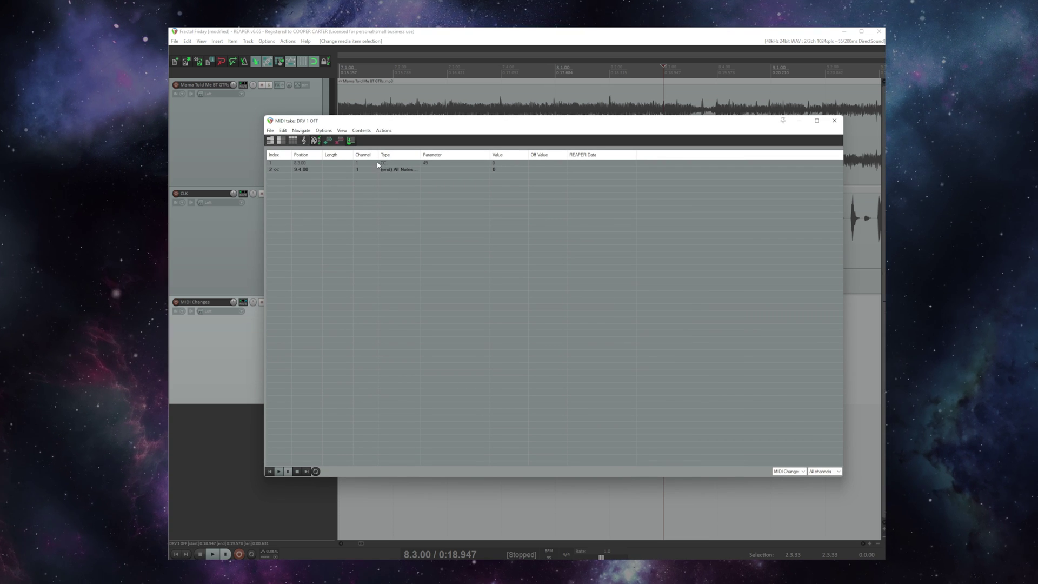
{"action": "double_click", "coordinate": [443, 162]}
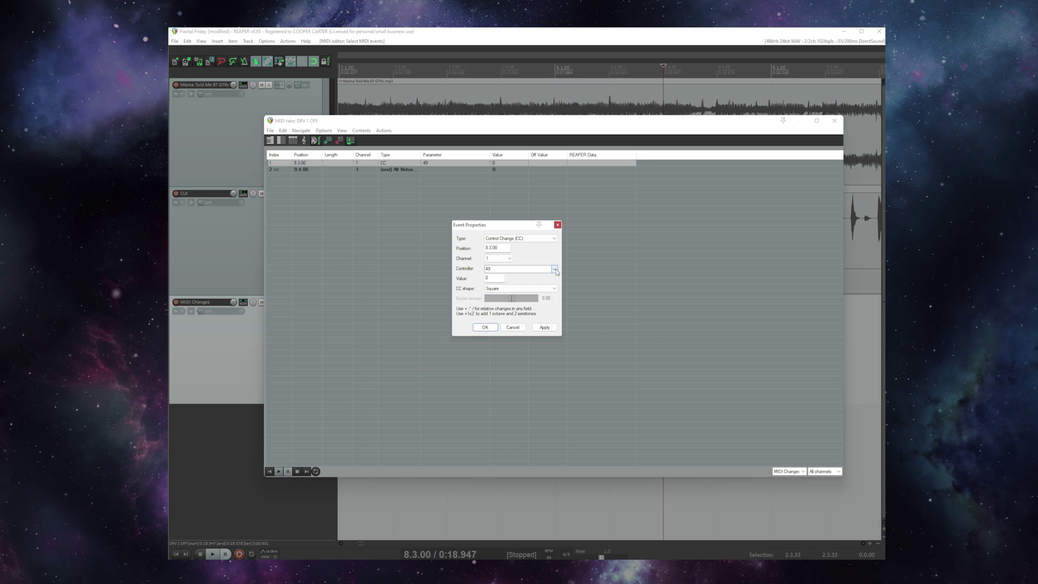
{"action": "left_click", "coordinate": [555, 269]}
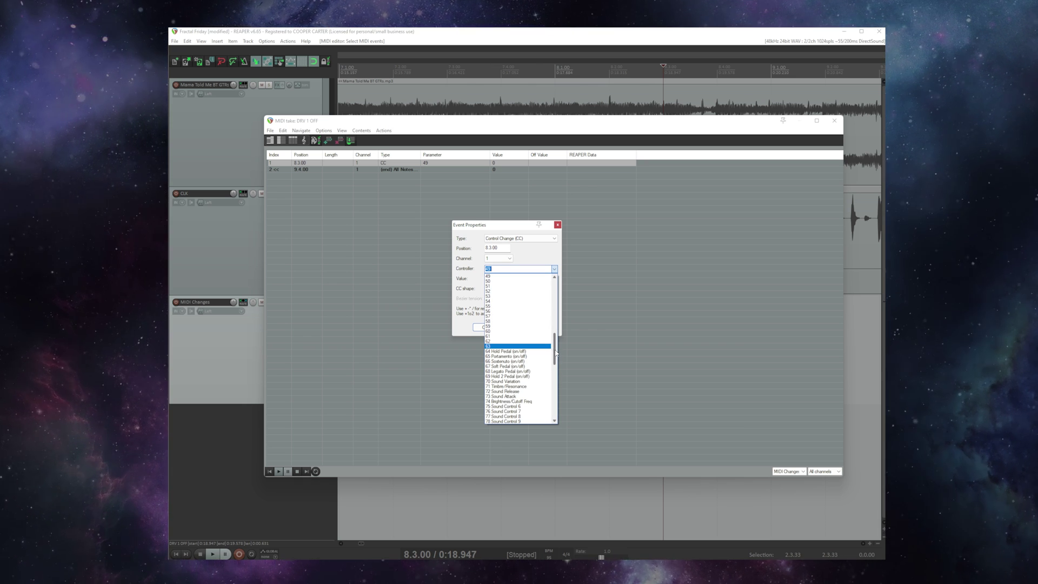
{"action": "scroll", "coordinate": [556, 354], "scroll_direction": "down", "scroll_amount": 1}
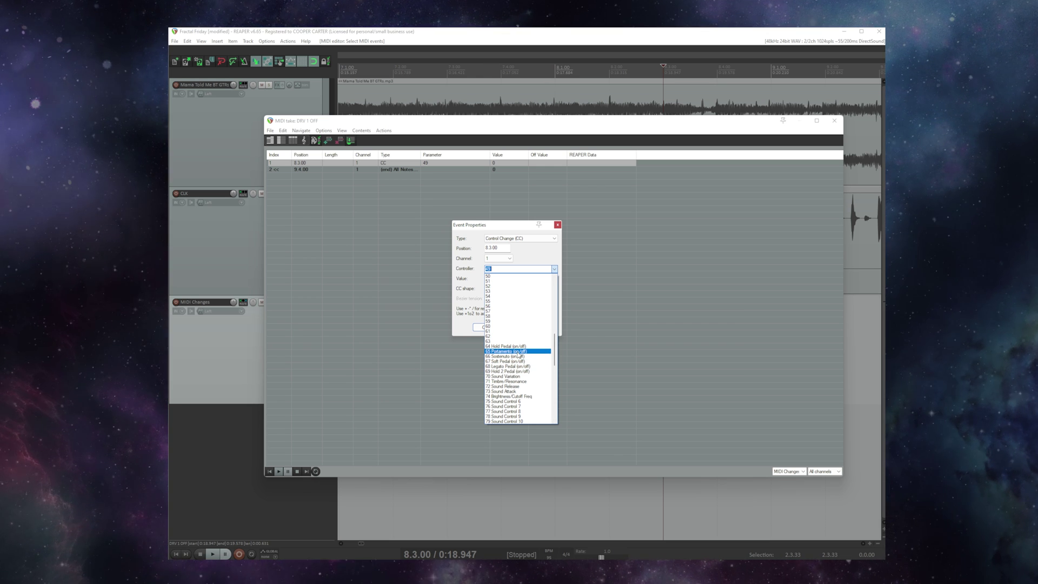
{"action": "left_click_drag", "start_coordinate": [555, 351], "coordinate": [573, 282]}
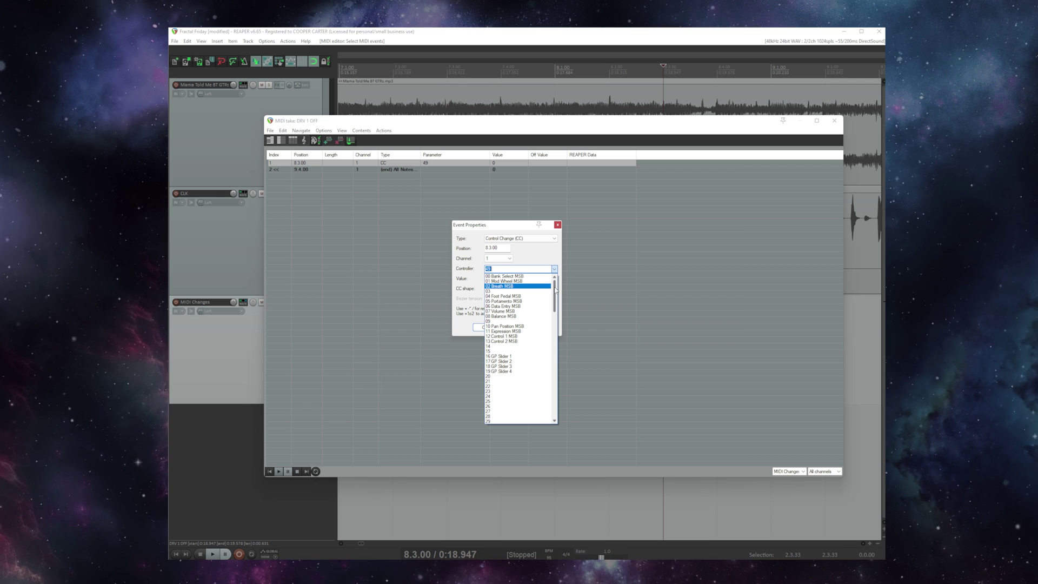
{"action": "scroll", "coordinate": [555, 289], "scroll_direction": "down", "scroll_amount": 3}
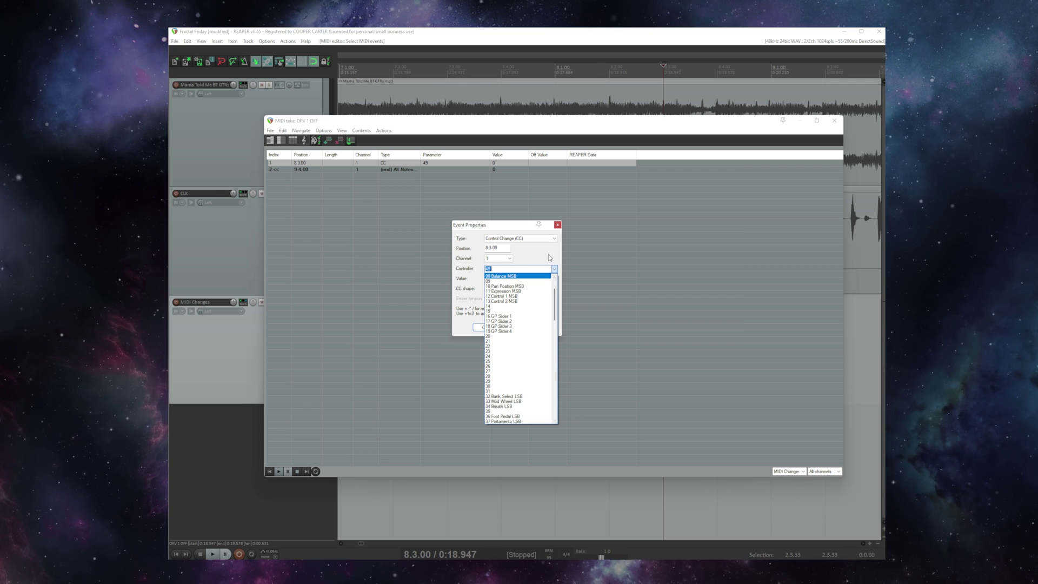
{"action": "key", "text": "Escape"}
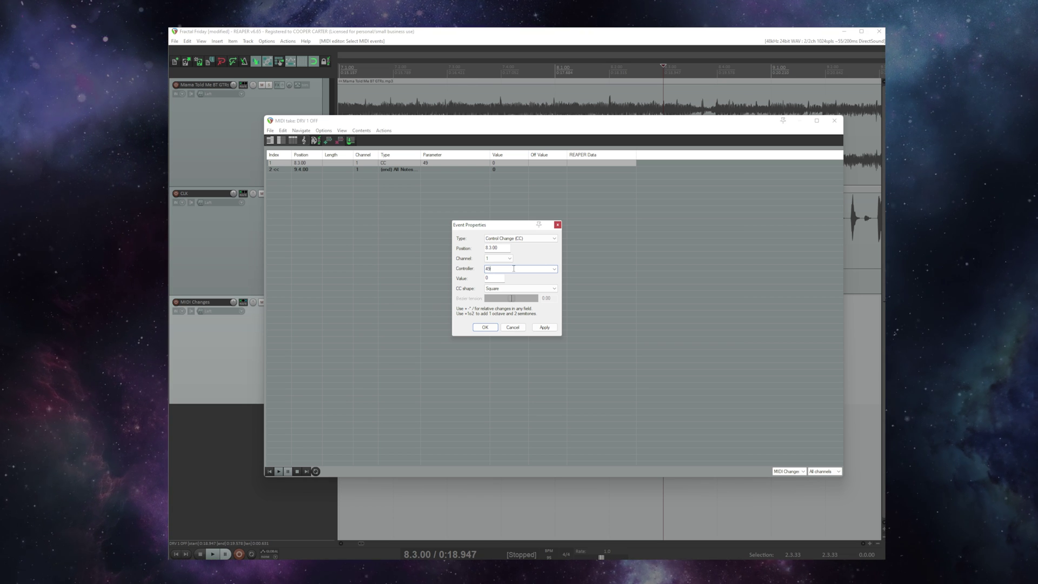
{"action": "left_click", "coordinate": [502, 278]}
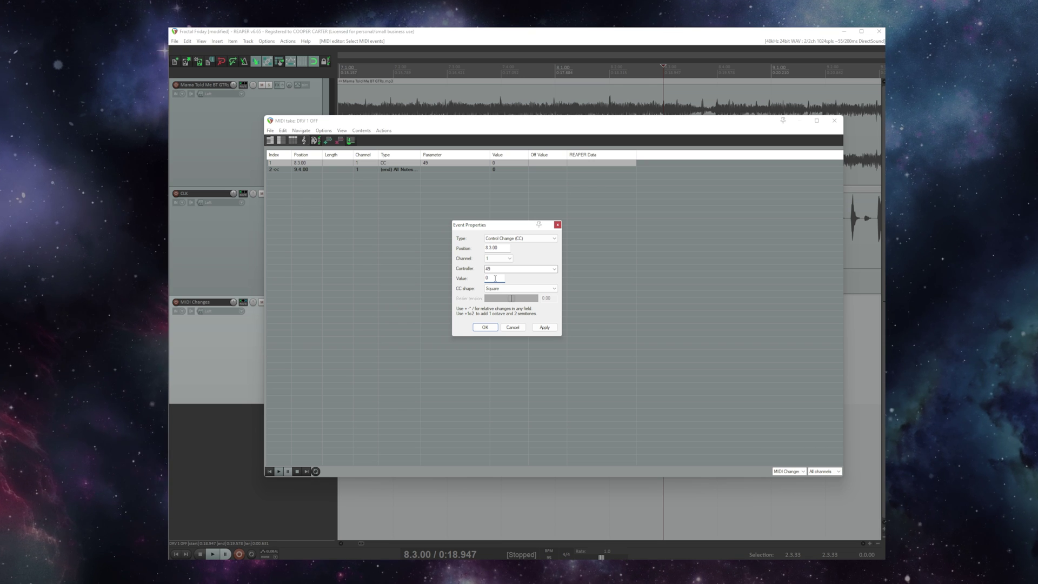
{"action": "left_click", "coordinate": [485, 327]}
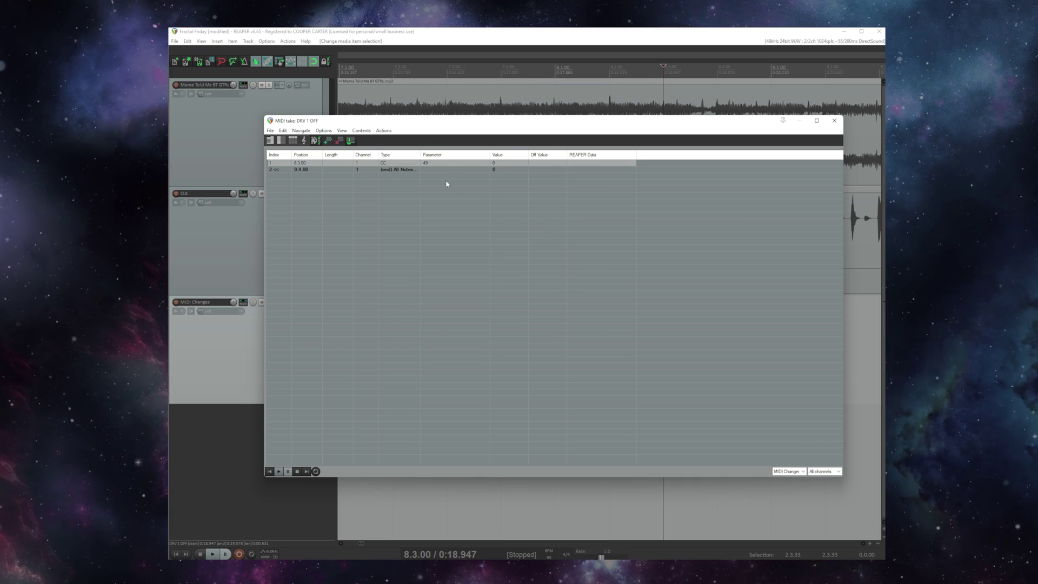
Step: Close the DRV 1 OFF event list and put the FM9's Drive 1 bypass into Learn
{"action": "left_click", "coordinate": [834, 120]}
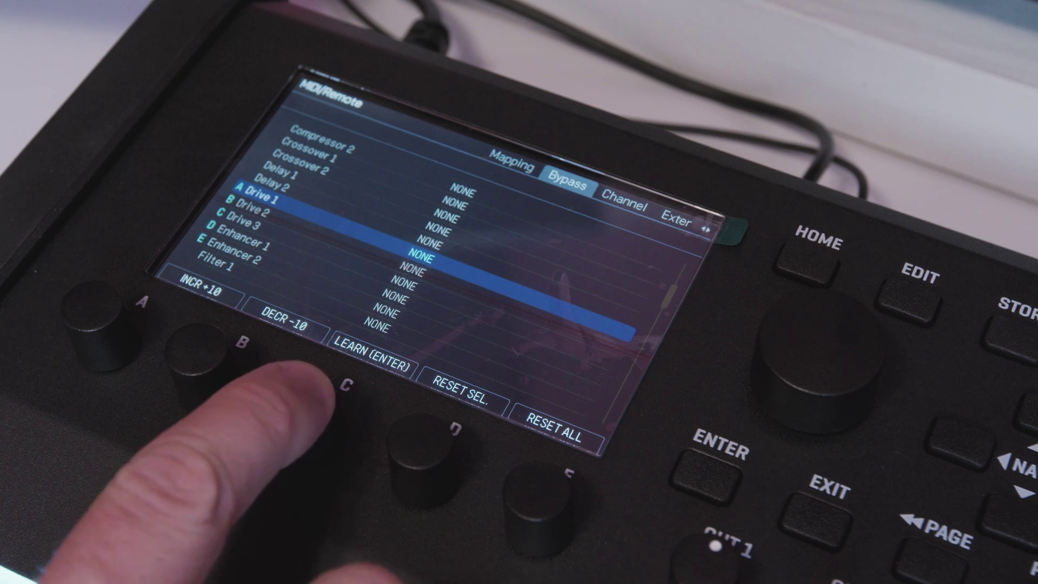
{"action": "left_click", "coordinate": [311, 389]}
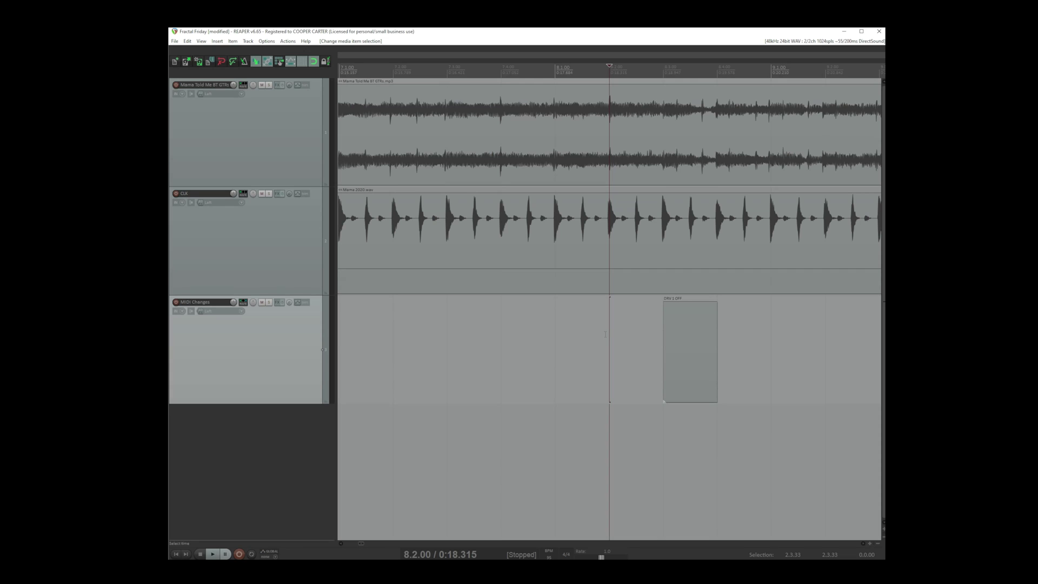
Step: Play the project so the DRV 1 OFF item's CC 49 is learned by Drive 1 bypass
{"action": "key", "text": "space"}
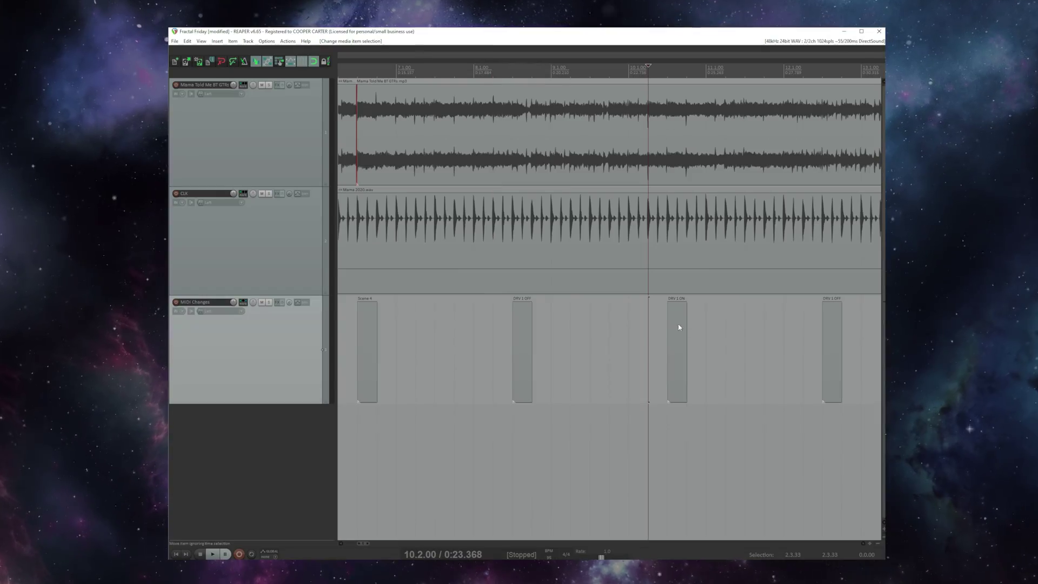
{"action": "key", "text": "space"}
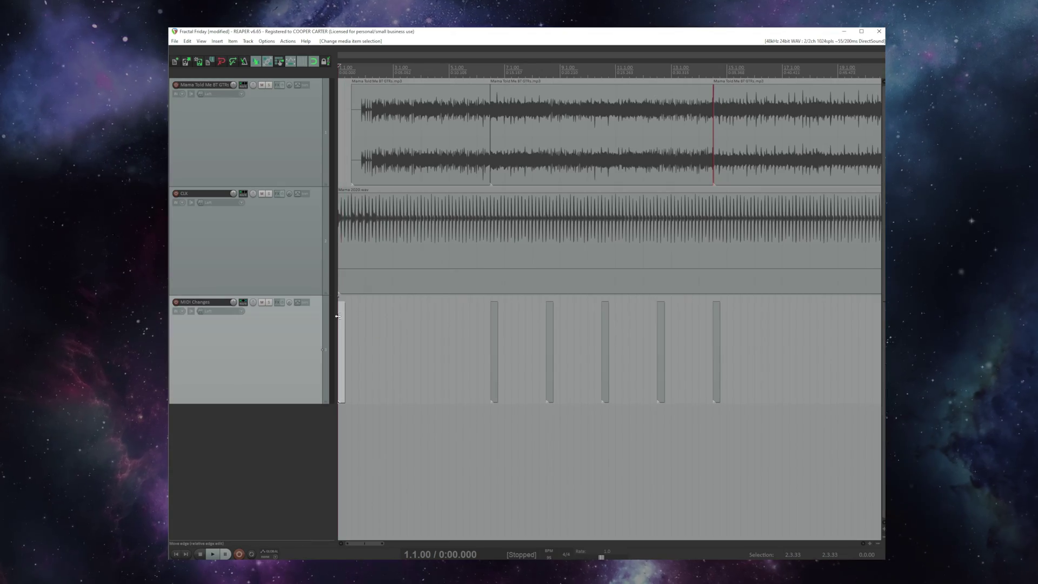
Step: Bring up the scene list for the CC FM9 2022 preset in FM9-Edit
{"action": "scroll", "coordinate": [350, 344], "scroll_direction": "up", "scroll_amount": 5}
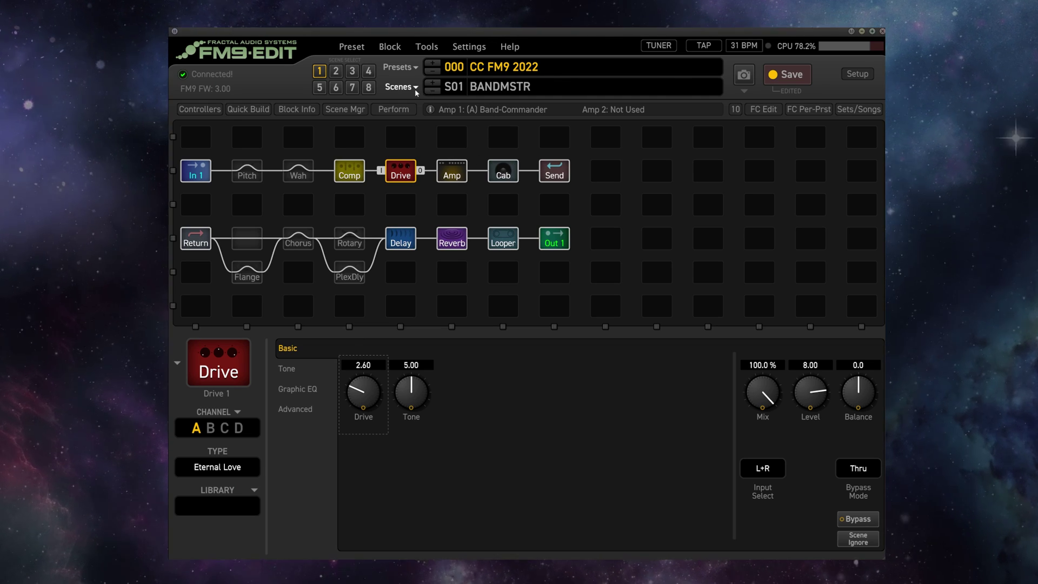
{"action": "left_click", "coordinate": [417, 90]}
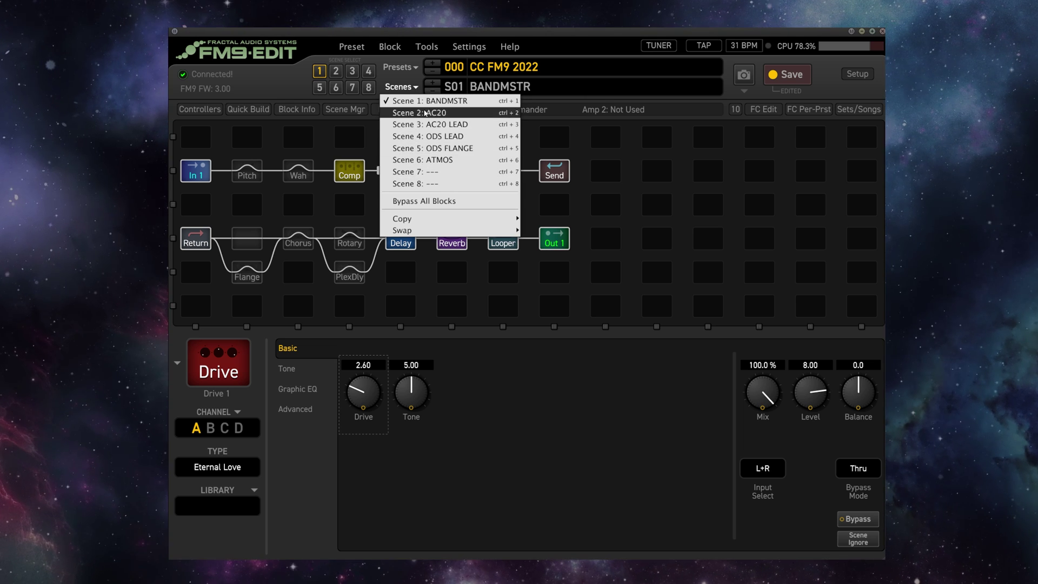
Step: Choose Scene 2 AC20, then confirm the Scene 2 item's event is CC 34 Breath LSB, value 1
{"action": "left_click", "coordinate": [582, 125]}
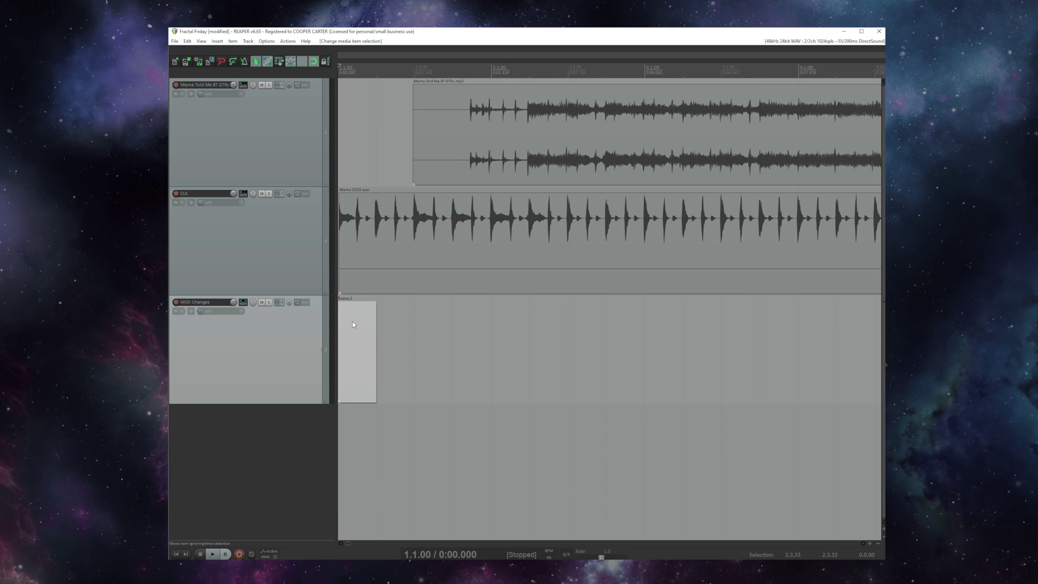
{"action": "double_click", "coordinate": [353, 325]}
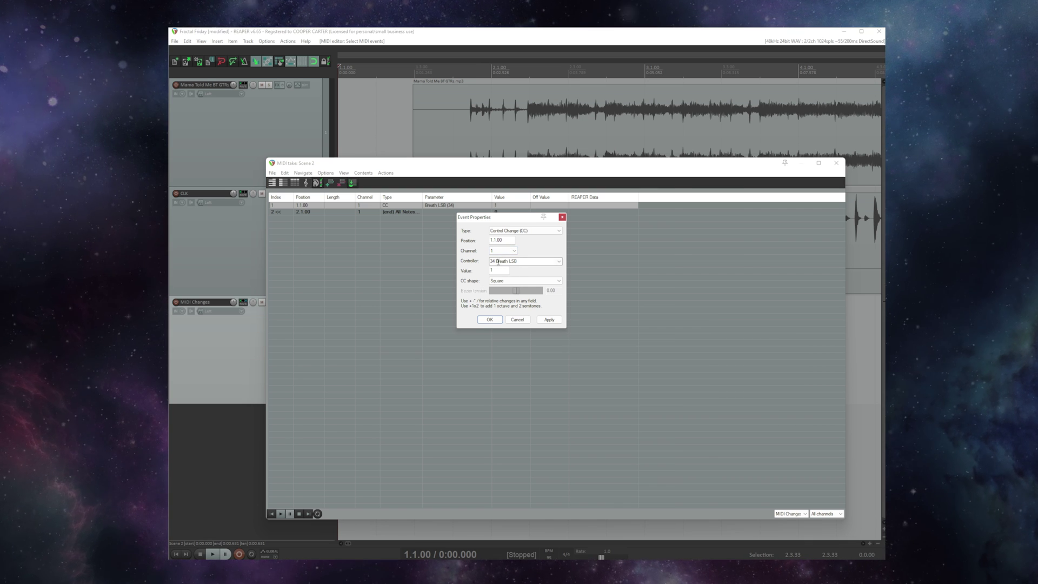
{"action": "left_click", "coordinate": [520, 260]}
{"action": "left_click", "coordinate": [520, 260]}
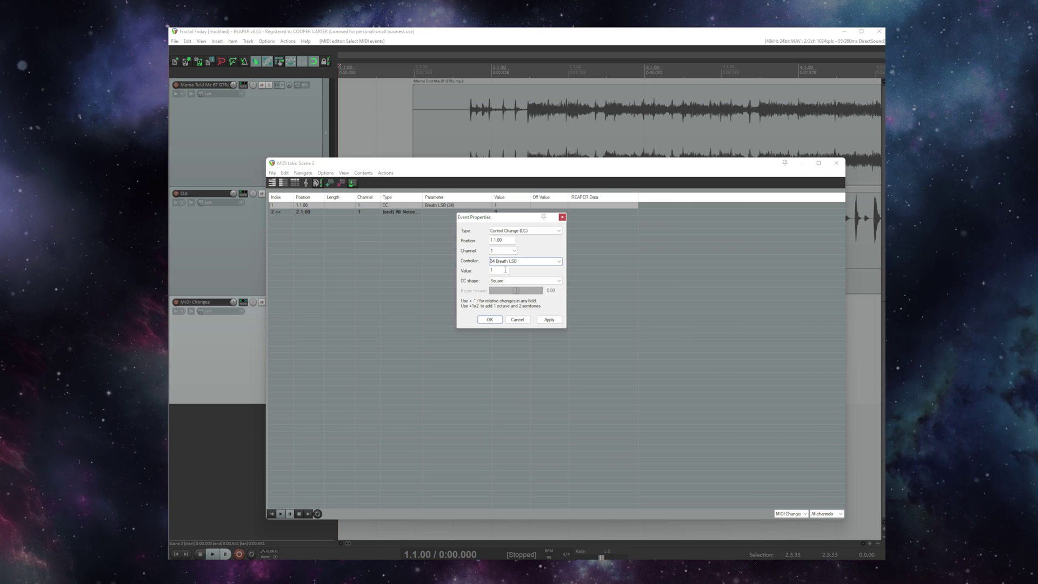
{"action": "left_click", "coordinate": [501, 270]}
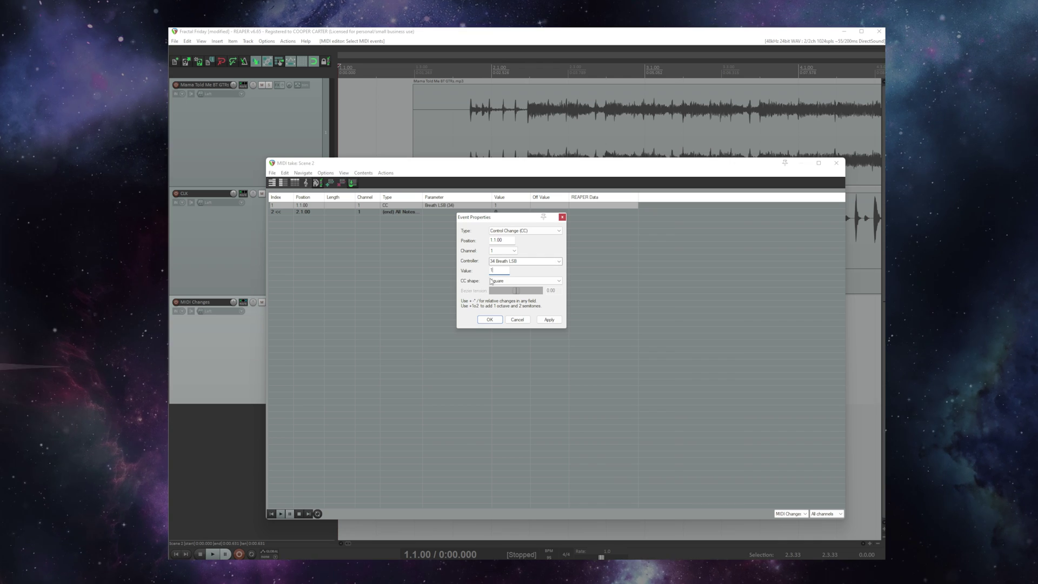
{"action": "left_click", "coordinate": [489, 319]}
Step: Close the Scene 2 event editor and bring up the Scene 4 item's event list
{"action": "left_click", "coordinate": [834, 163]}
{"action": "scroll", "coordinate": [647, 341], "scroll_direction": "down", "scroll_amount": 5}
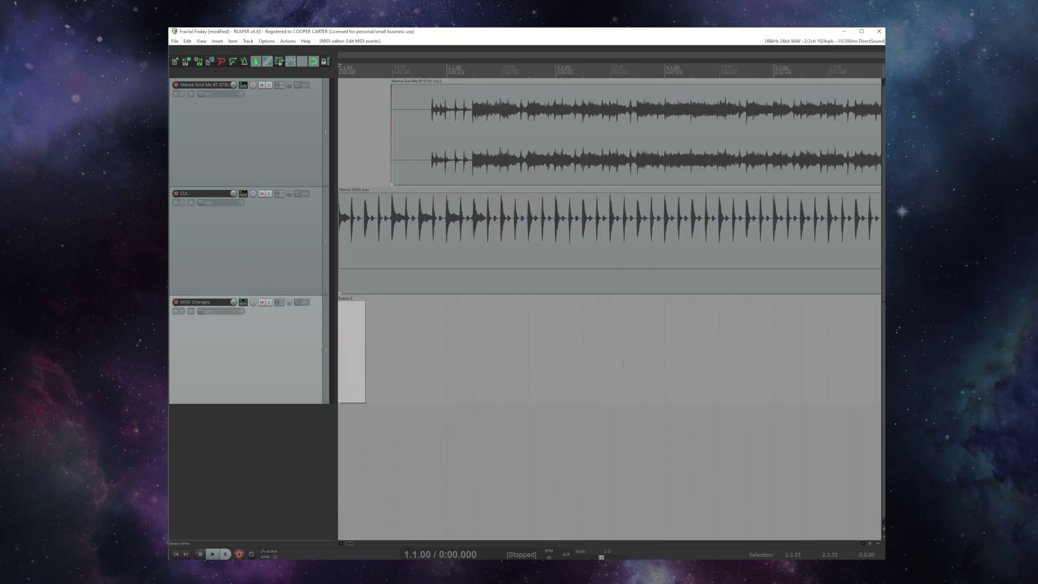
{"action": "left_click", "coordinate": [647, 340]}
{"action": "scroll", "coordinate": [622, 346], "scroll_direction": "up", "scroll_amount": 7}
{"action": "double_click", "coordinate": [556, 336]}
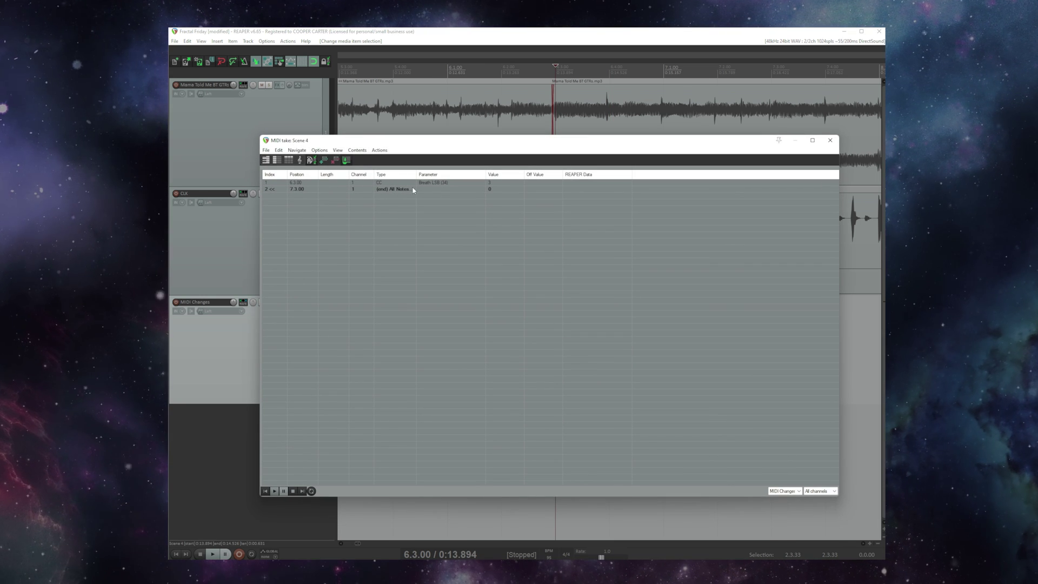
Step: Close the MIDI editor, zoom out, and select the next MIDI item on the track
{"action": "left_click", "coordinate": [830, 140]}
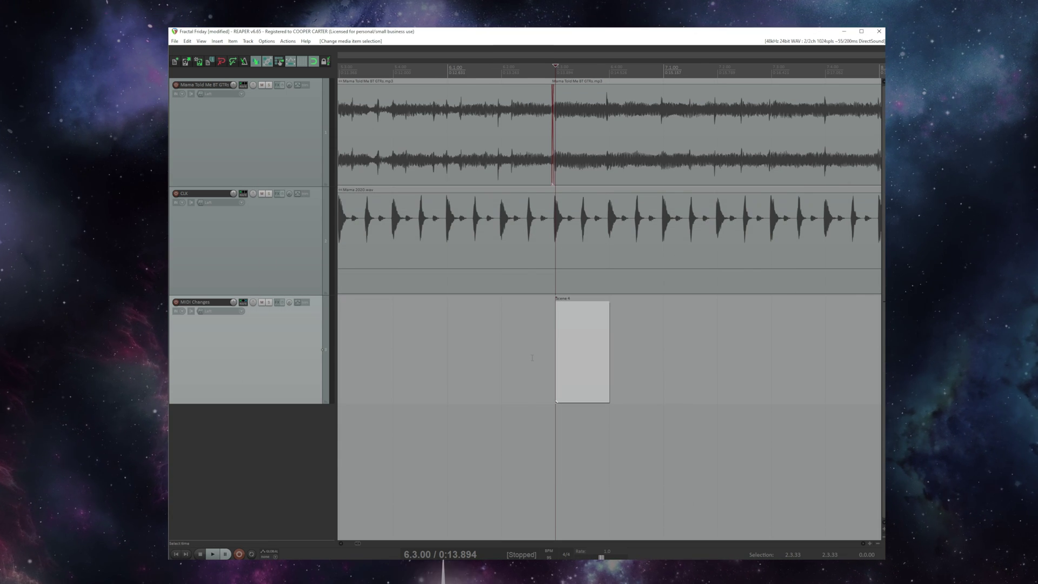
{"action": "scroll", "coordinate": [532, 357], "scroll_direction": "down", "scroll_amount": 4}
{"action": "scroll", "coordinate": [808, 350], "scroll_direction": "down", "scroll_amount": 2}
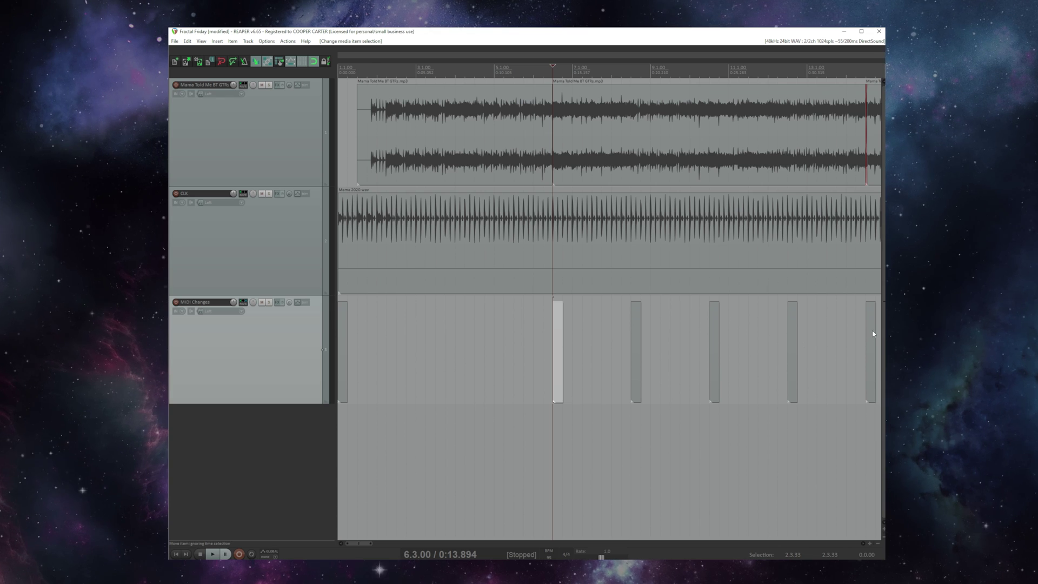
{"action": "left_click", "coordinate": [872, 330]}
{"action": "scroll", "coordinate": [872, 330], "scroll_direction": "up", "scroll_amount": 6}
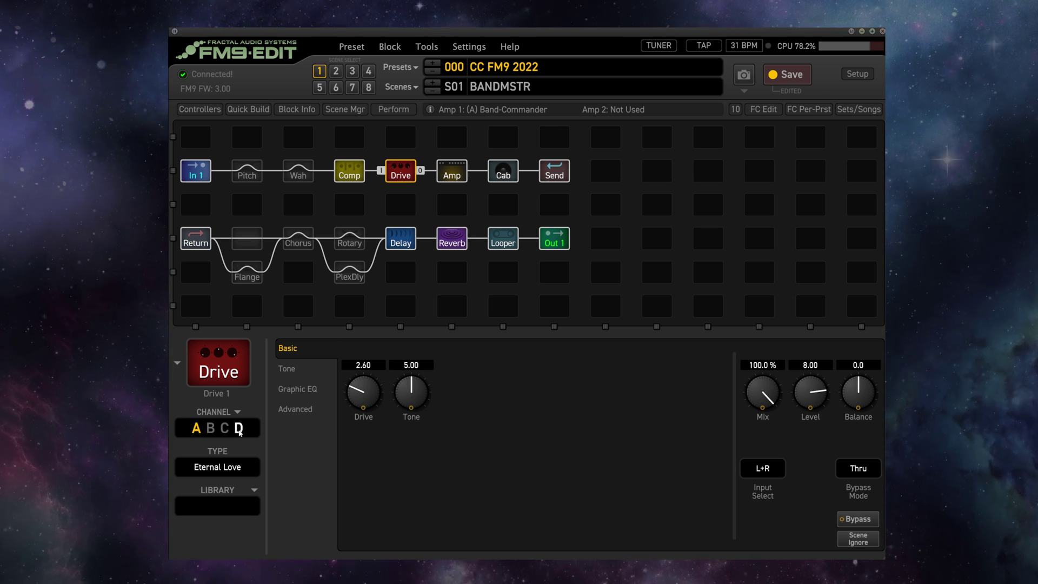
Step: Inspect the DRV 1 ON item's CC 49 (value 127) and CC 108 (value 1) events in its event list
{"action": "key", "text": "ctrl"}
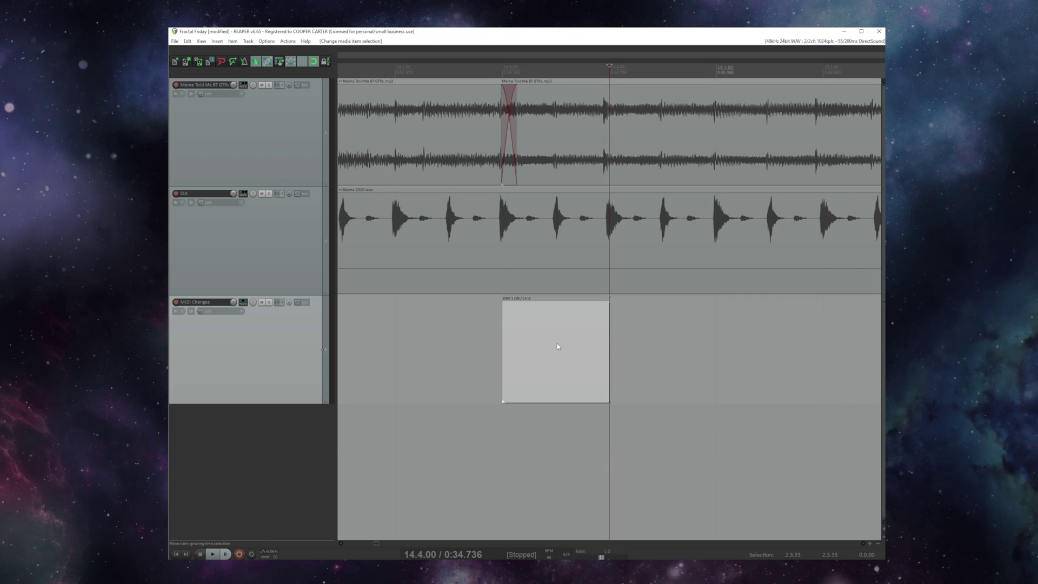
{"action": "double_click", "coordinate": [557, 343]}
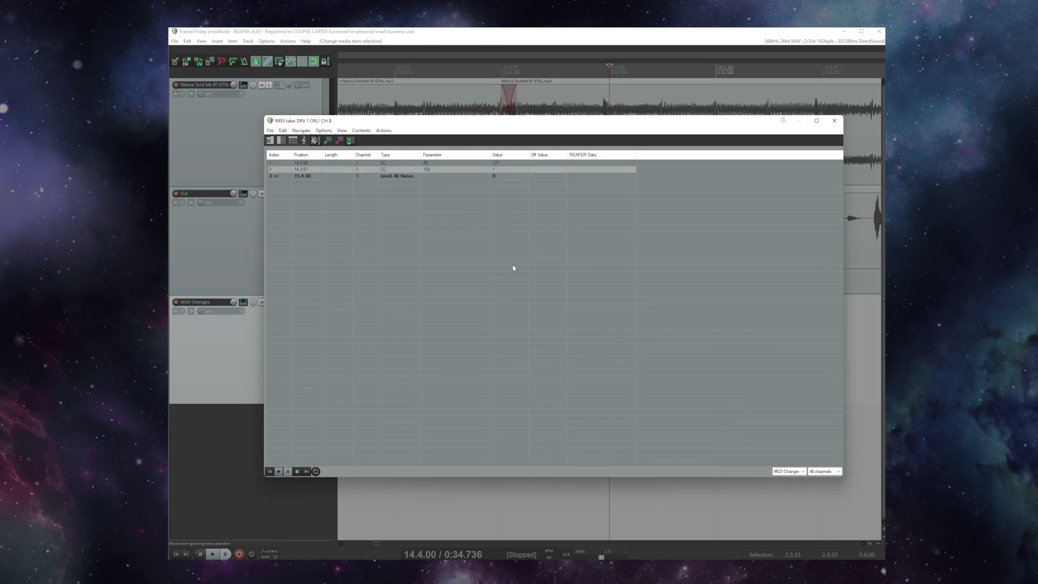
{"action": "left_click", "coordinate": [428, 163]}
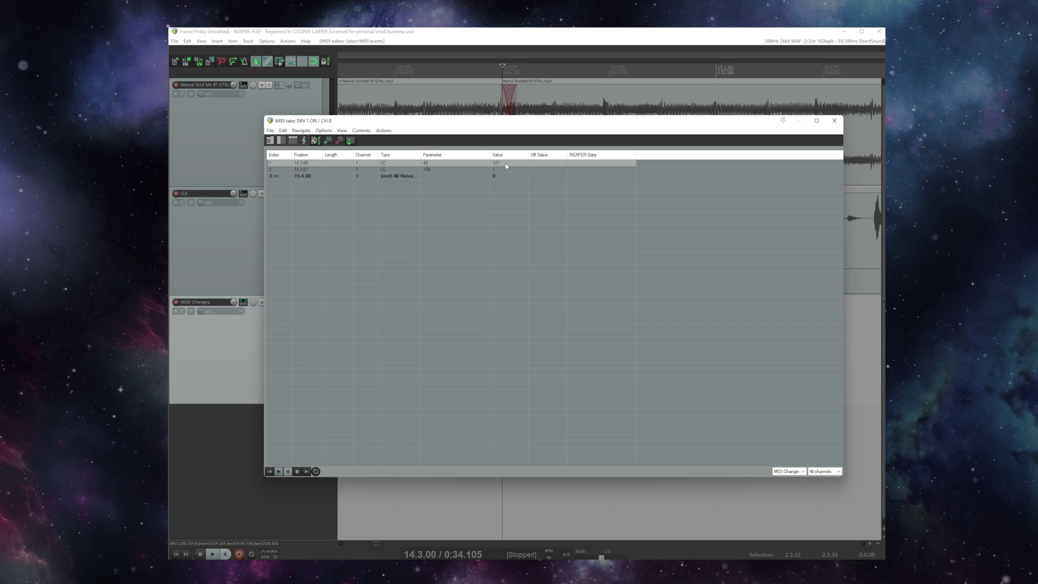
{"action": "left_click", "coordinate": [430, 171]}
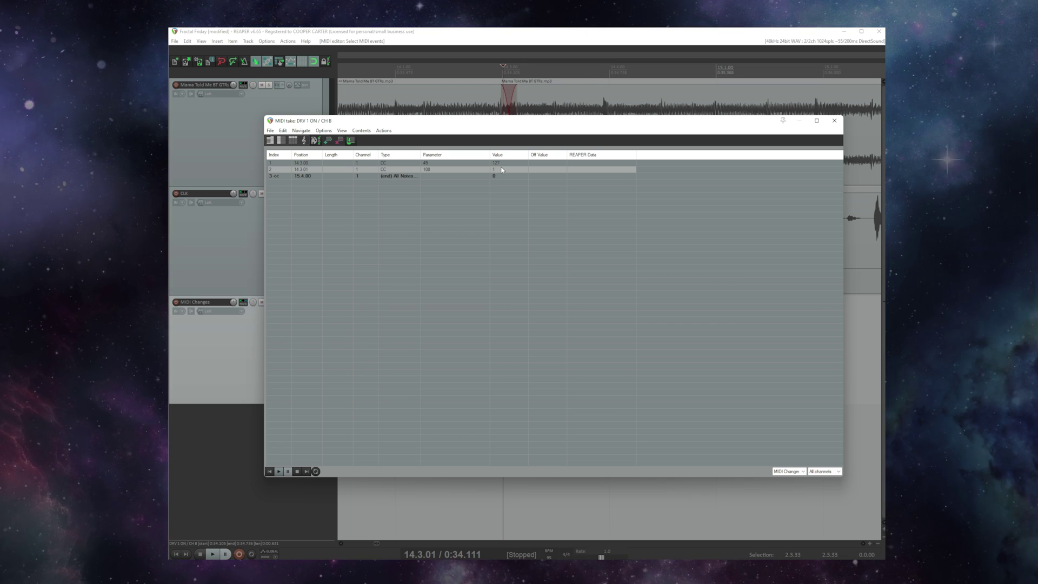
{"action": "left_click", "coordinate": [834, 121]}
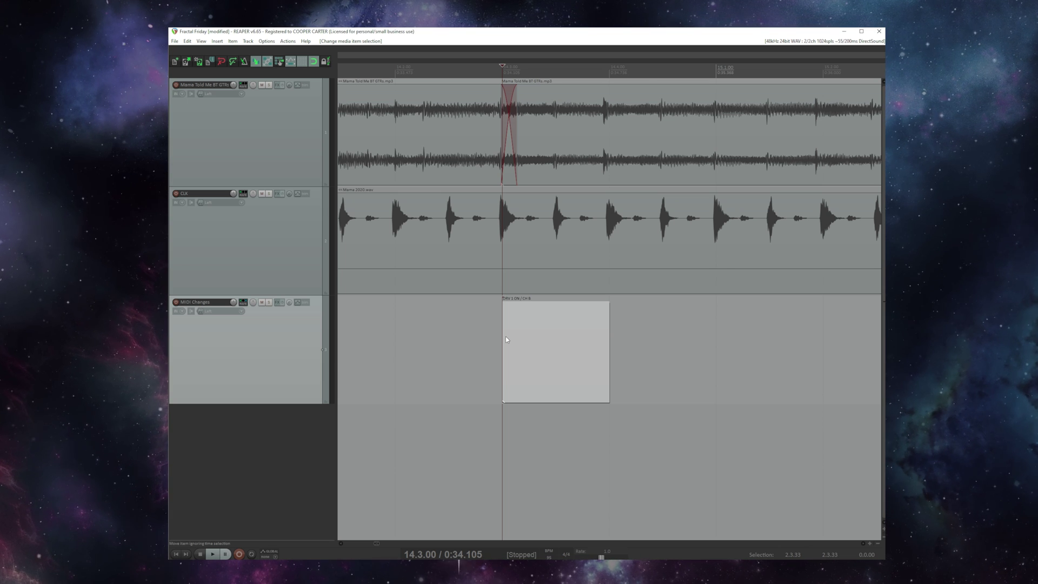
{"action": "scroll", "coordinate": [506, 339], "scroll_direction": "down", "scroll_amount": 5}
{"action": "scroll", "coordinate": [634, 336], "scroll_direction": "up", "scroll_amount": 3}
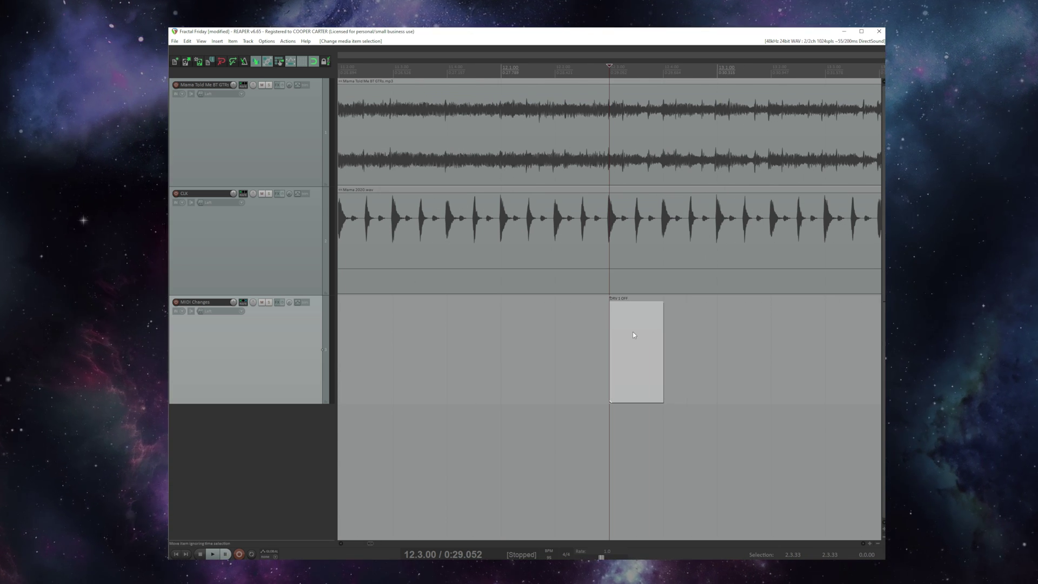
{"action": "right_click", "coordinate": [633, 334]}
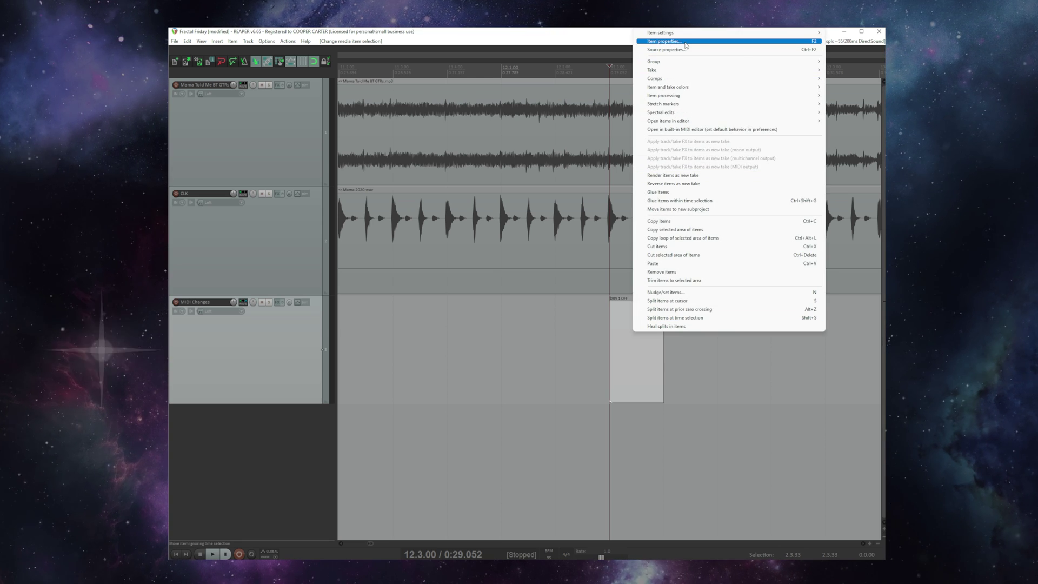
{"action": "left_click", "coordinate": [649, 53]}
{"action": "key", "text": "ctrl+a"}
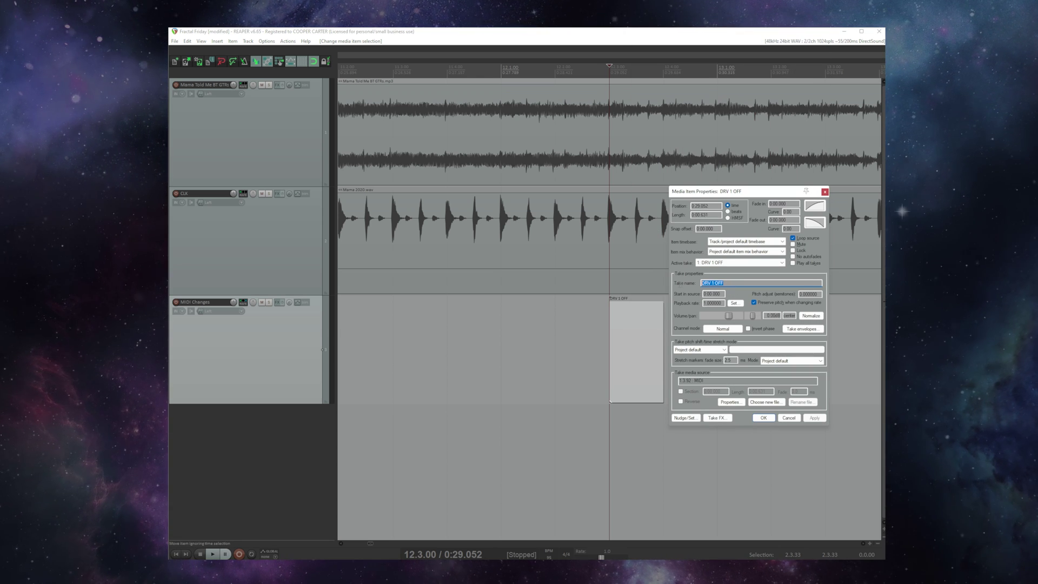
{"action": "left_click", "coordinate": [824, 192]}
{"action": "scroll", "coordinate": [628, 346], "scroll_direction": "down", "scroll_amount": 6}
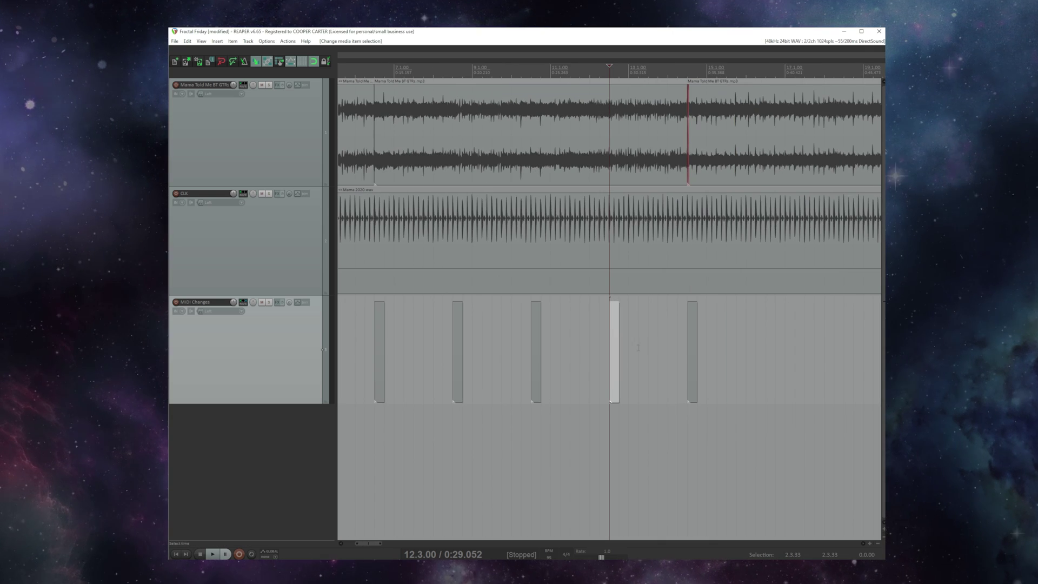
{"action": "scroll", "coordinate": [627, 346], "scroll_direction": "down", "scroll_amount": 4}
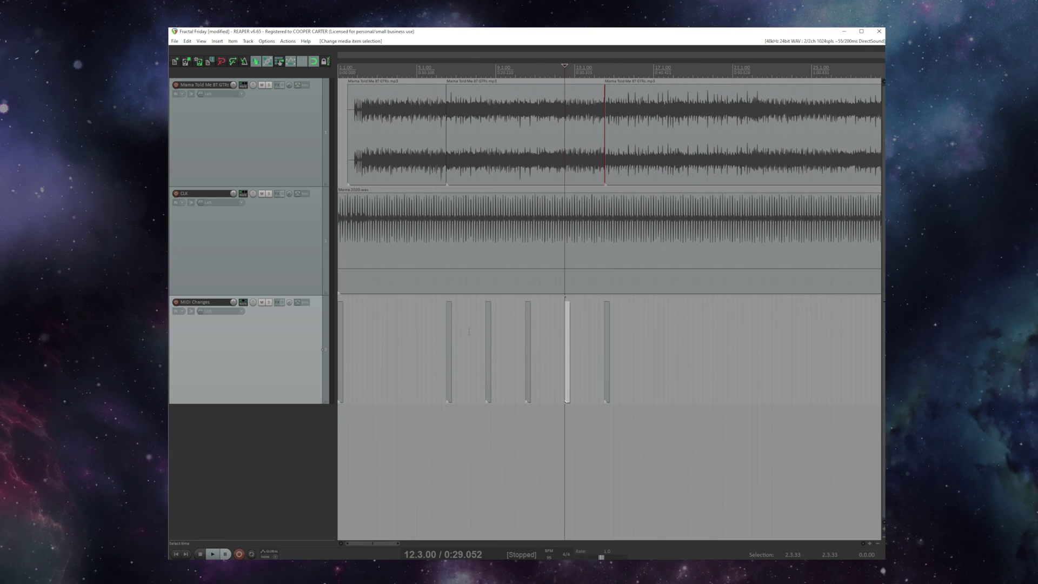
{"action": "scroll", "coordinate": [447, 335], "scroll_direction": "up", "scroll_amount": 8}
{"action": "scroll", "coordinate": [562, 336], "scroll_direction": "down", "scroll_amount": 8}
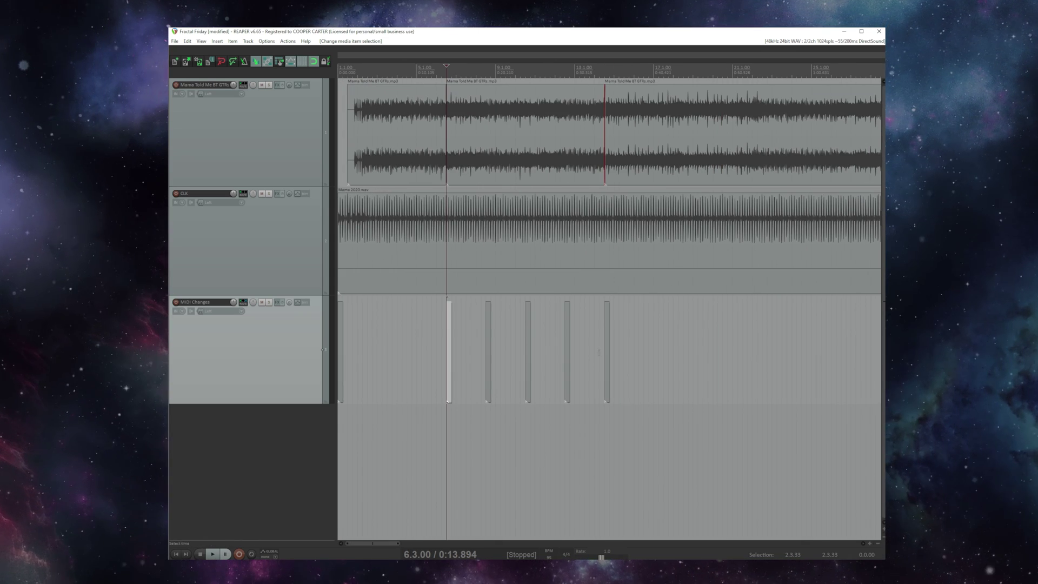
{"action": "scroll", "coordinate": [606, 335], "scroll_direction": "up", "scroll_amount": 8}
{"action": "scroll", "coordinate": [607, 335], "scroll_direction": "down", "scroll_amount": 8}
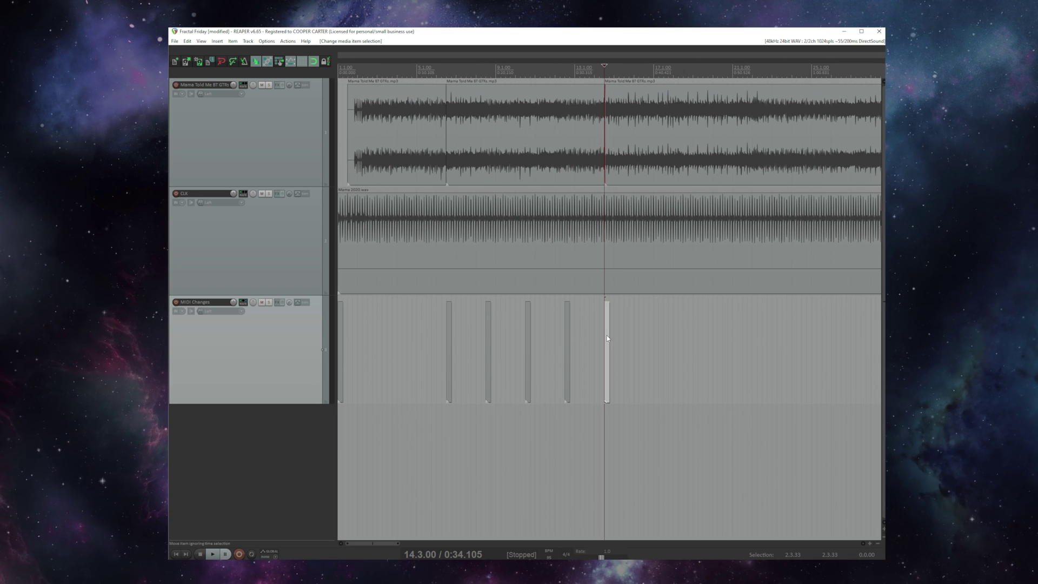
{"action": "left_click", "coordinate": [342, 332]}
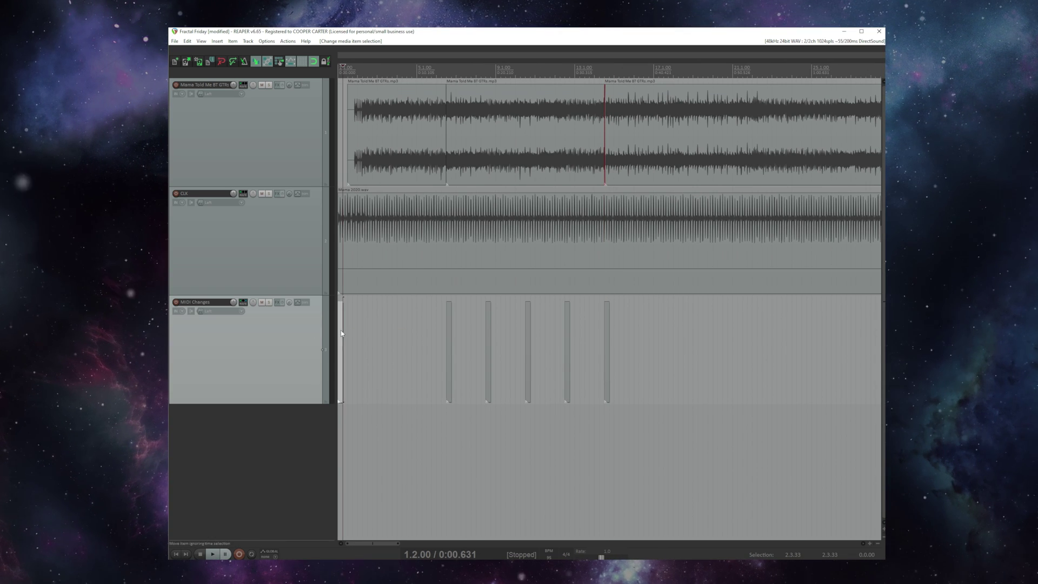
{"action": "left_click", "coordinate": [450, 332]}
{"action": "left_click", "coordinate": [528, 338]}
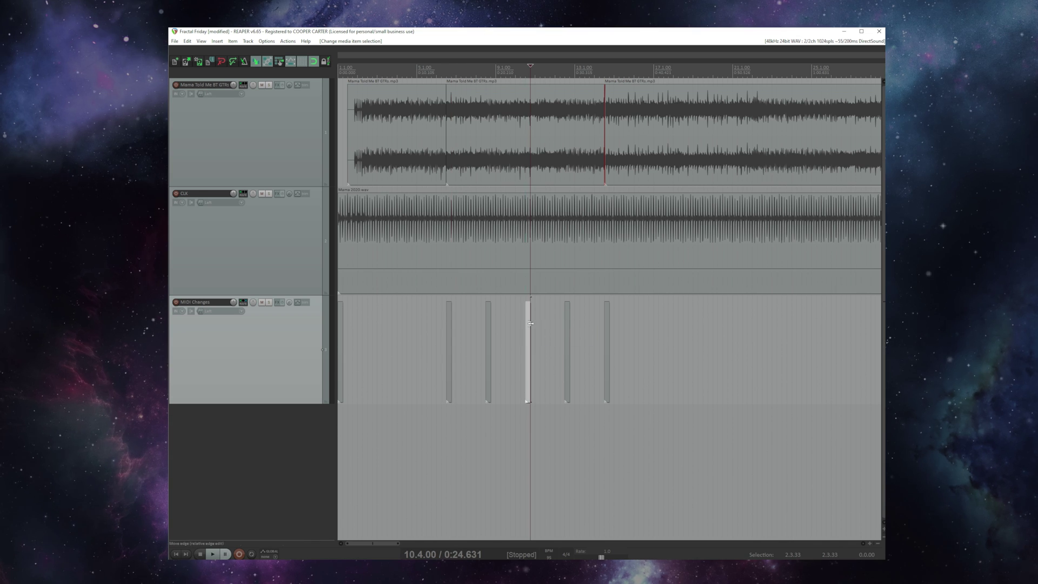
{"action": "left_click", "coordinate": [567, 334]}
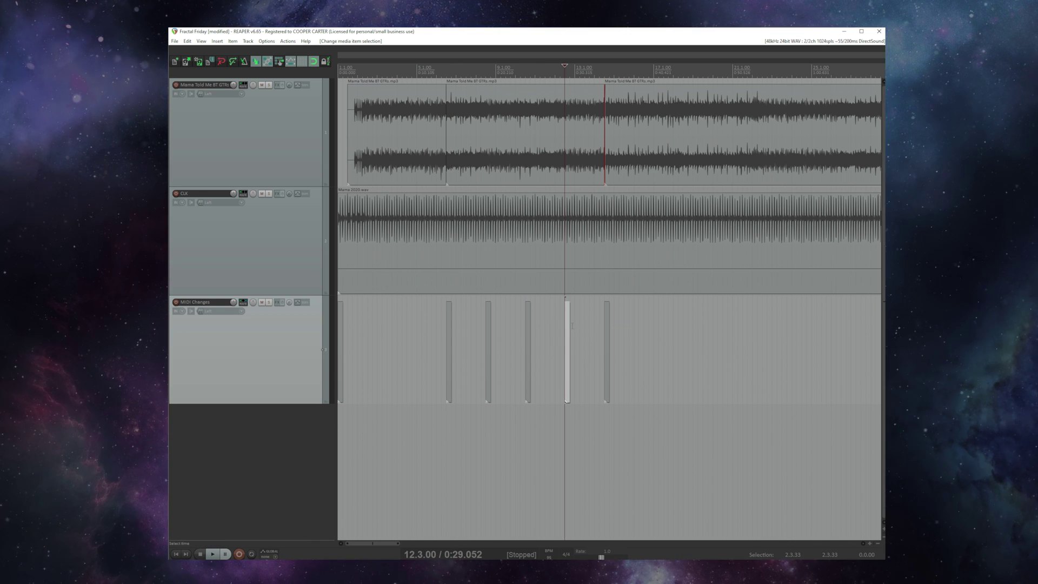
{"action": "scroll", "coordinate": [573, 323], "scroll_direction": "up", "scroll_amount": 7}
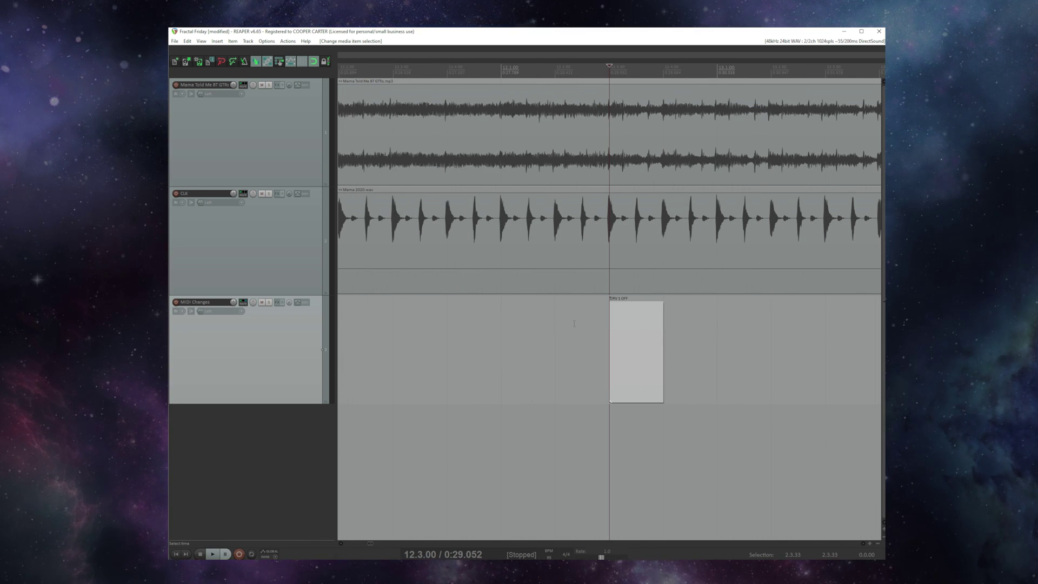
{"action": "scroll", "coordinate": [654, 313], "scroll_direction": "down", "scroll_amount": 8}
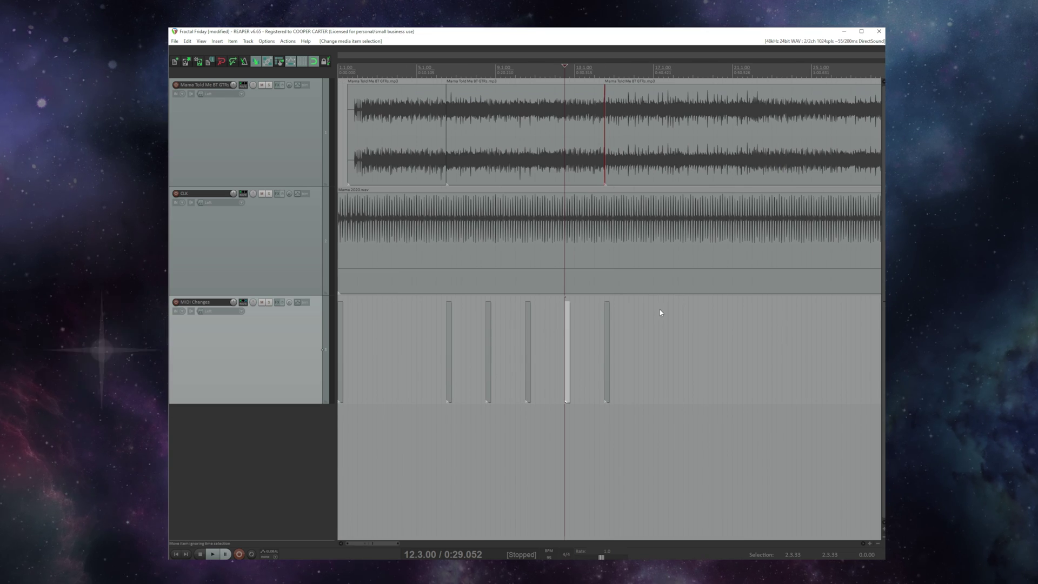
{"action": "left_click", "coordinate": [340, 346]}
{"action": "scroll", "coordinate": [346, 330], "scroll_direction": "up", "scroll_amount": 4}
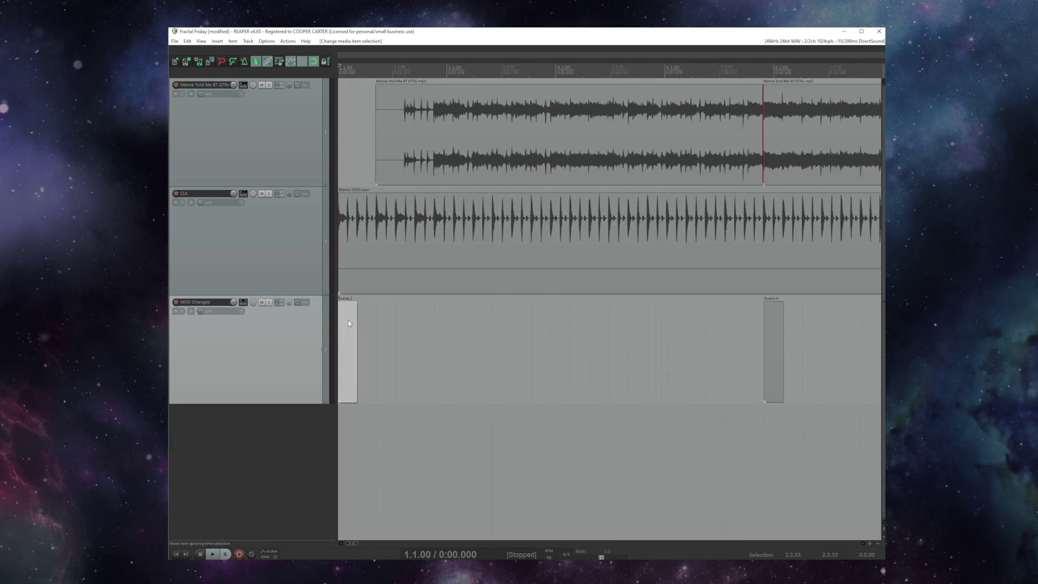
{"action": "scroll", "coordinate": [560, 320], "scroll_direction": "down", "scroll_amount": 2}
{"action": "left_click", "coordinate": [561, 321]}
{"action": "scroll", "coordinate": [563, 319], "scroll_direction": "up", "scroll_amount": 6}
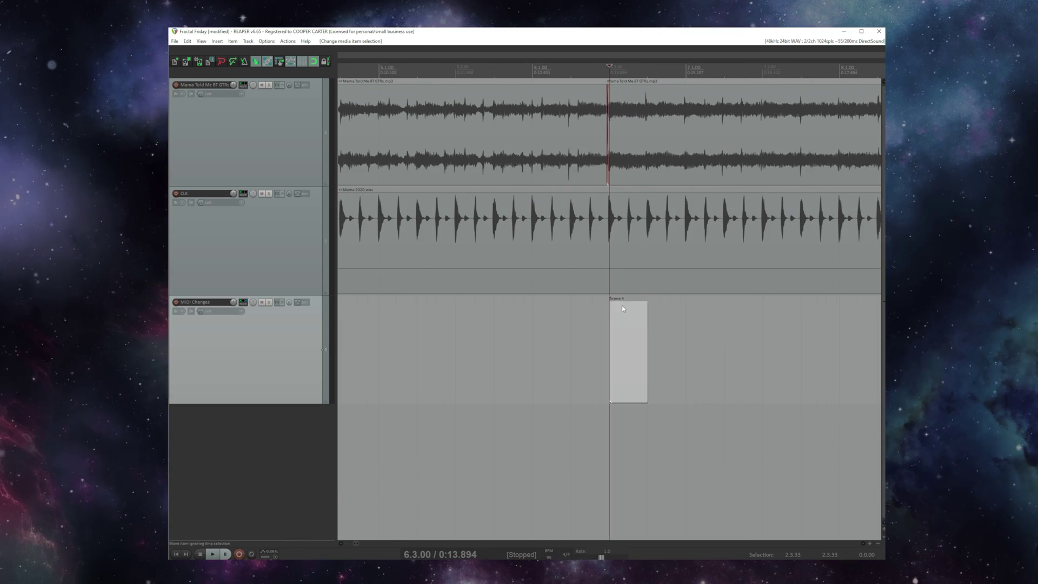
{"action": "scroll", "coordinate": [647, 322], "scroll_direction": "down", "scroll_amount": 4}
{"action": "scroll", "coordinate": [703, 319], "scroll_direction": "up", "scroll_amount": 3}
{"action": "scroll", "coordinate": [724, 319], "scroll_direction": "down", "scroll_amount": 3}
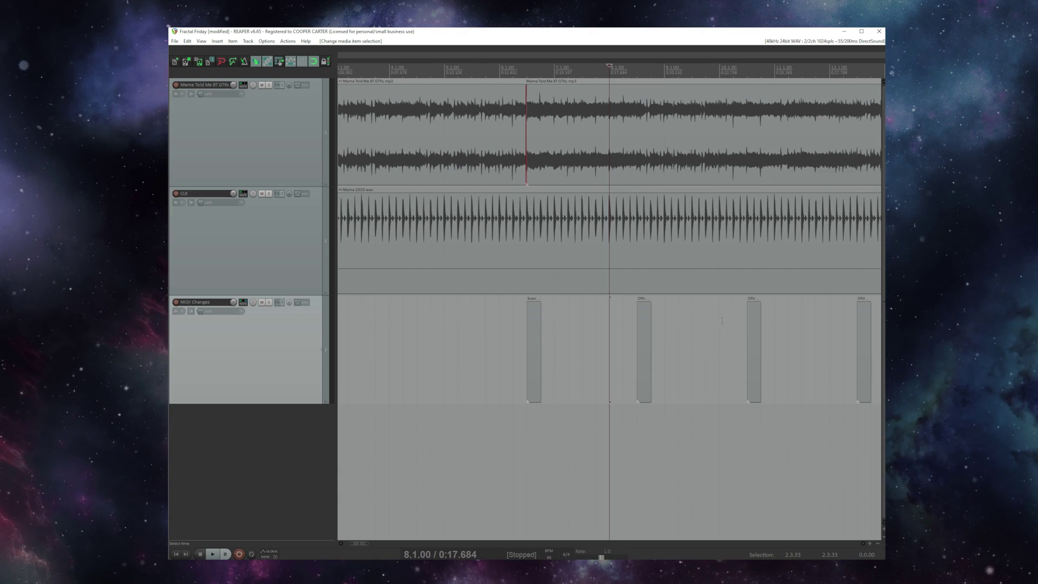
{"action": "left_click", "coordinate": [747, 319]}
{"action": "scroll", "coordinate": [745, 316], "scroll_direction": "up", "scroll_amount": 4}
{"action": "scroll", "coordinate": [744, 315], "scroll_direction": "down", "scroll_amount": 4}
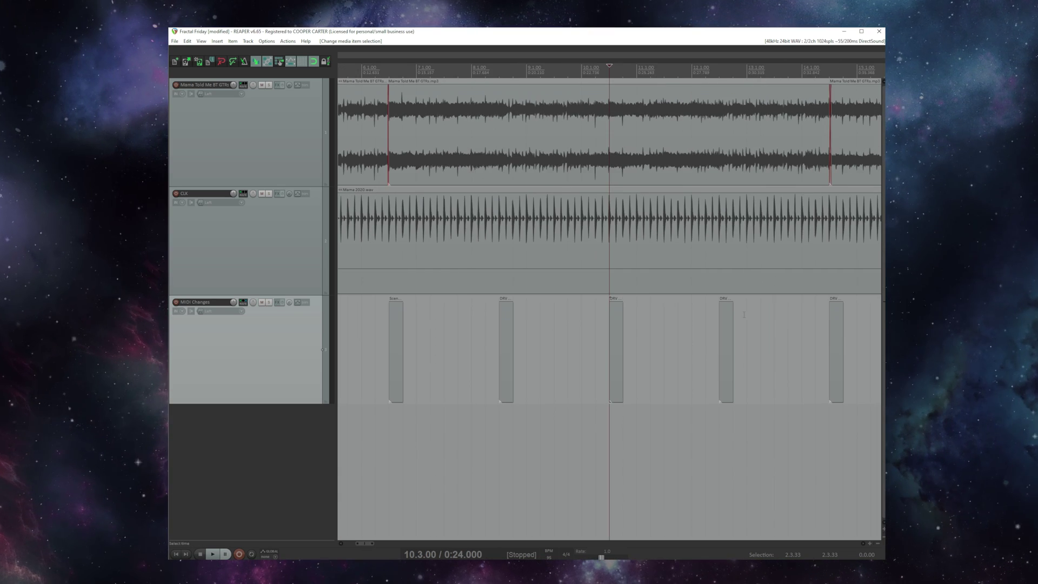
{"action": "left_click", "coordinate": [714, 320]}
{"action": "scroll", "coordinate": [714, 321], "scroll_direction": "up", "scroll_amount": 4}
{"action": "scroll", "coordinate": [714, 320], "scroll_direction": "down", "scroll_amount": 4}
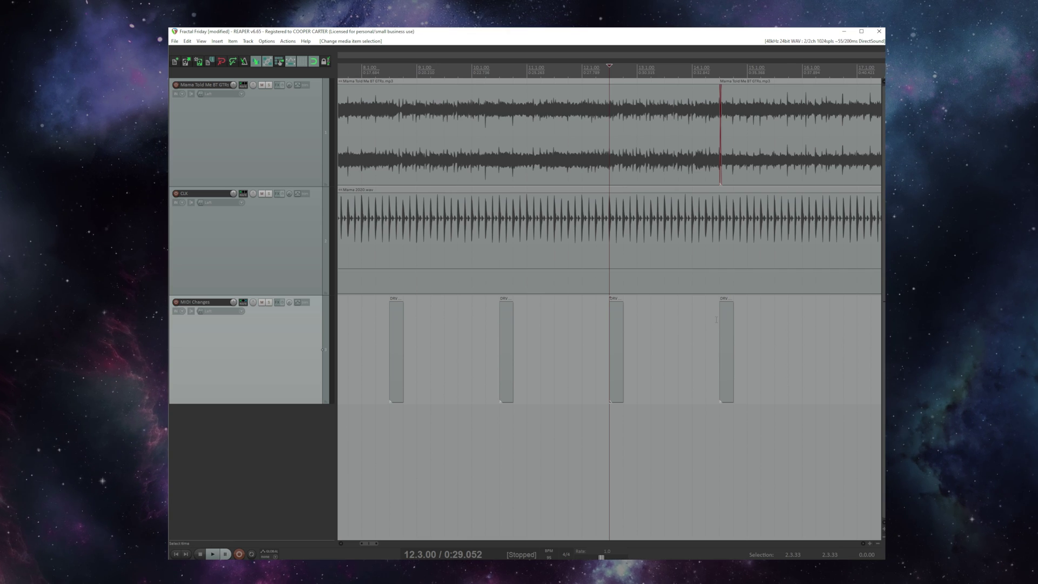
{"action": "left_click", "coordinate": [714, 320]}
{"action": "scroll", "coordinate": [716, 319], "scroll_direction": "up", "scroll_amount": 4}
{"action": "scroll", "coordinate": [715, 320], "scroll_direction": "down", "scroll_amount": 4}
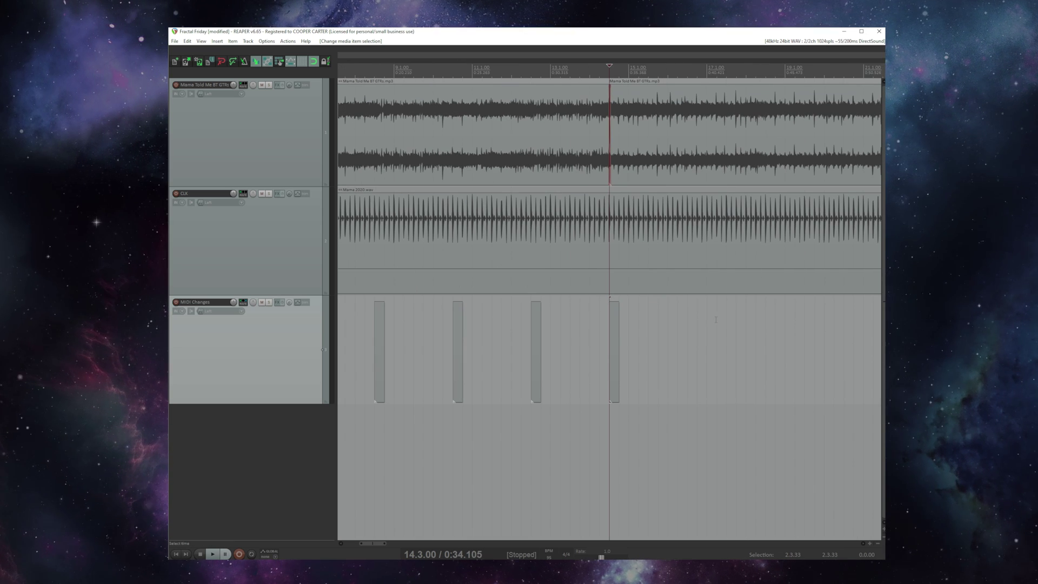
{"action": "key", "text": "Home"}
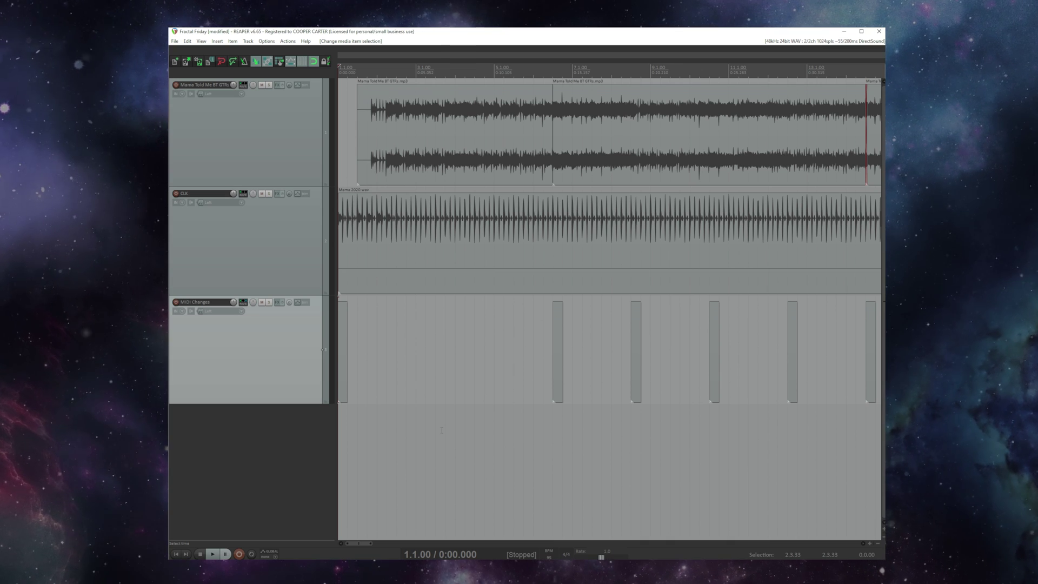
{"action": "key", "text": "space"}
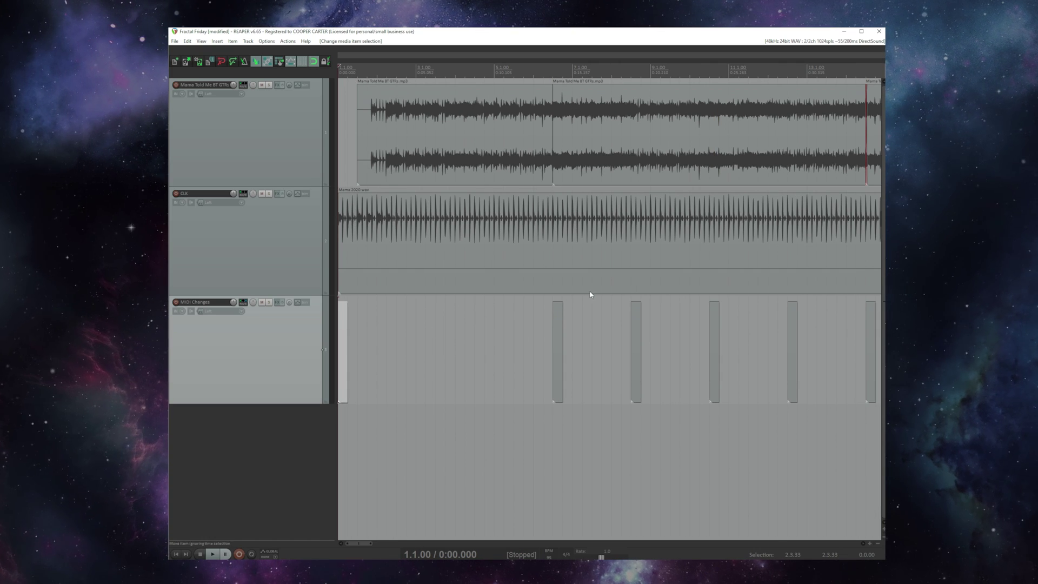
{"action": "scroll", "coordinate": [676, 325], "scroll_direction": "down", "scroll_amount": 2}
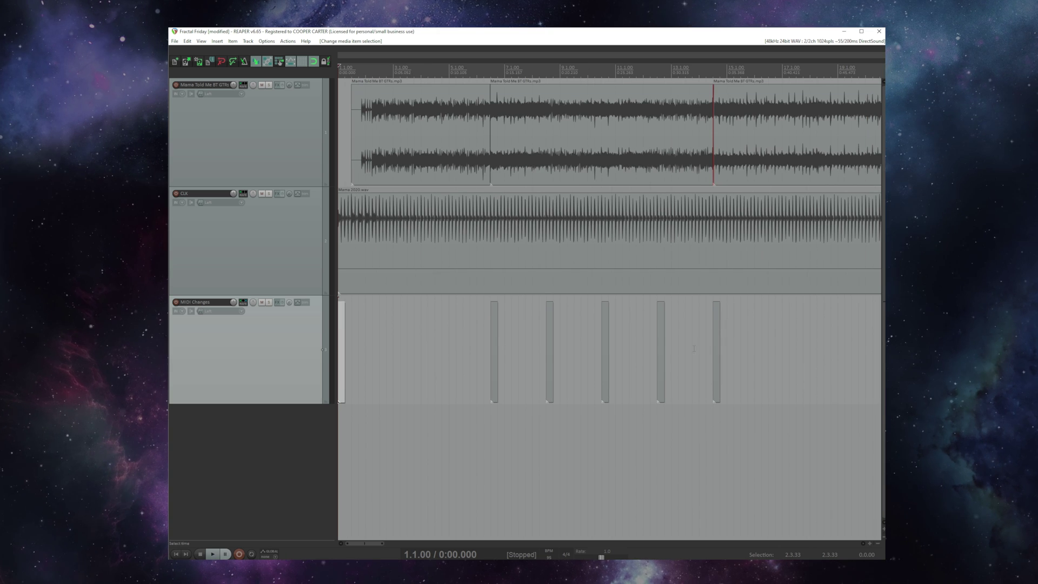
Step: Place the edit cursor at the end of the last MIDI item on MIDI Changes
{"action": "left_click", "coordinate": [718, 325]}
{"action": "scroll", "coordinate": [717, 326], "scroll_direction": "up", "scroll_amount": 4}
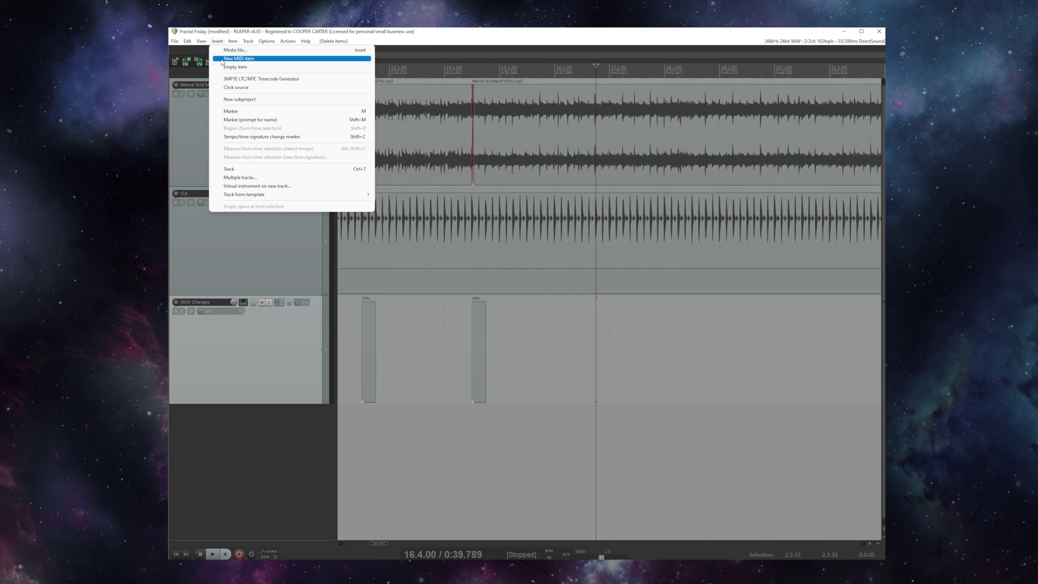
Step: Insert a new MIDI item on MIDI Changes, lengthen it, and glue it into one item
{"action": "left_click", "coordinate": [232, 60]}
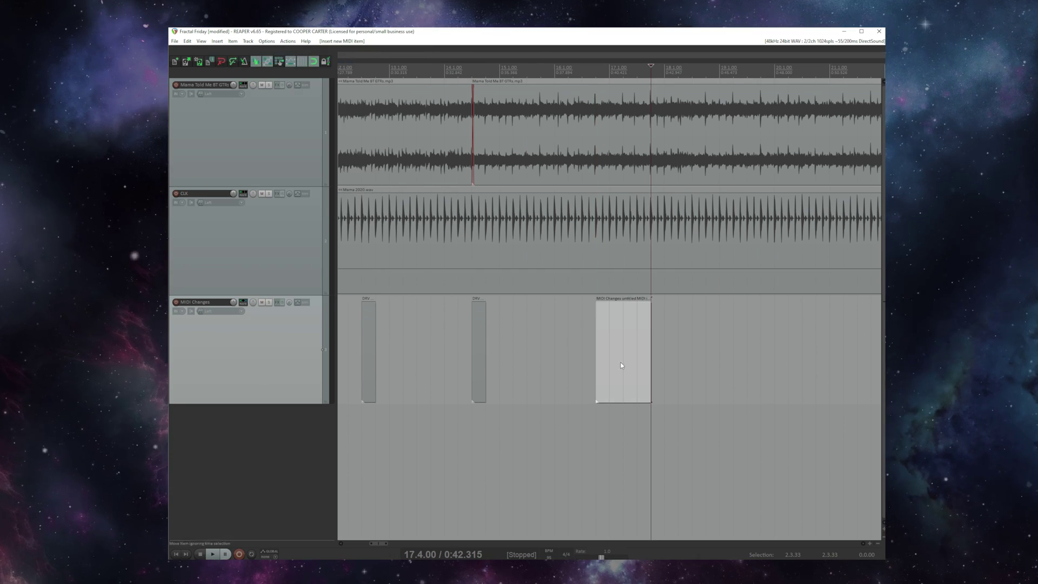
{"action": "left_click_drag", "start_coordinate": [650, 373], "coordinate": [844, 373]}
{"action": "right_click", "coordinate": [675, 352]}
{"action": "left_click", "coordinate": [728, 212]}
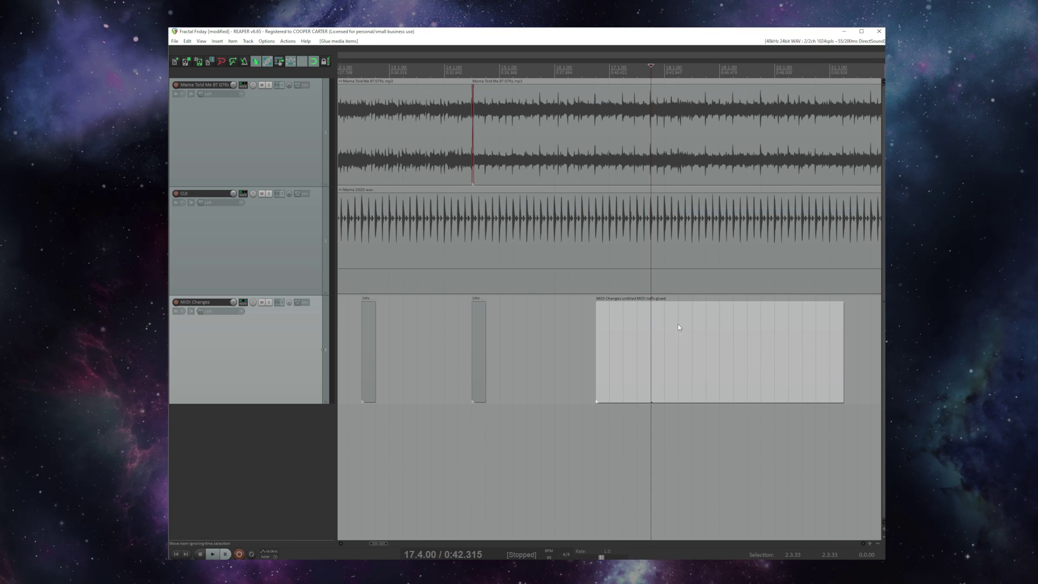
Step: Change the item's only event to controller 16 in the event list
{"action": "double_click", "coordinate": [599, 346]}
{"action": "double_click", "coordinate": [426, 211]}
{"action": "key", "text": "Tab"}
{"action": "type", "text": "16"}
{"action": "key", "text": "Return"}
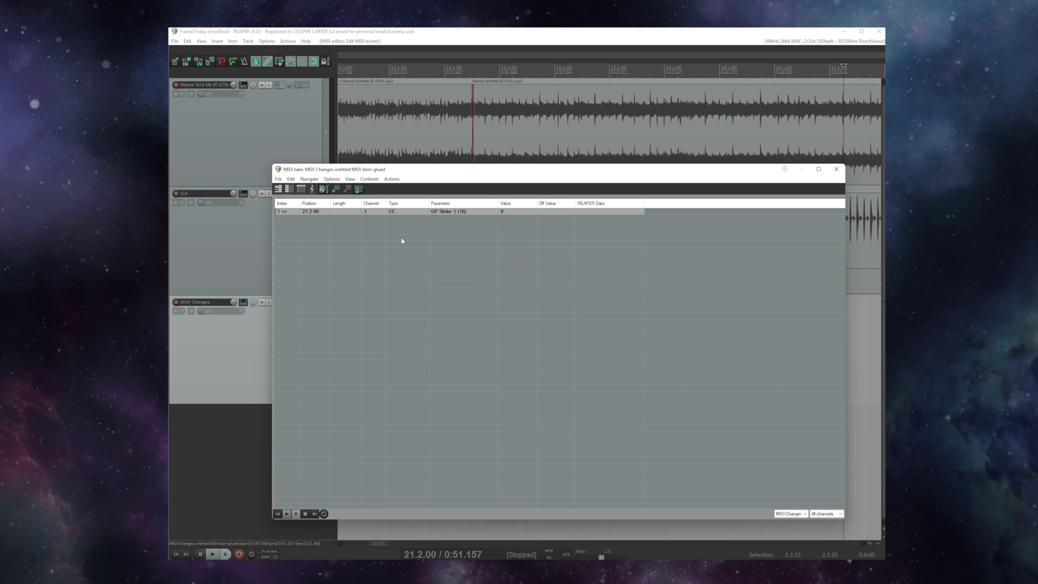
Step: Draw rising CC16 ramps in the piano roll's GP Slider 1 lane
{"action": "left_click", "coordinate": [280, 190]}
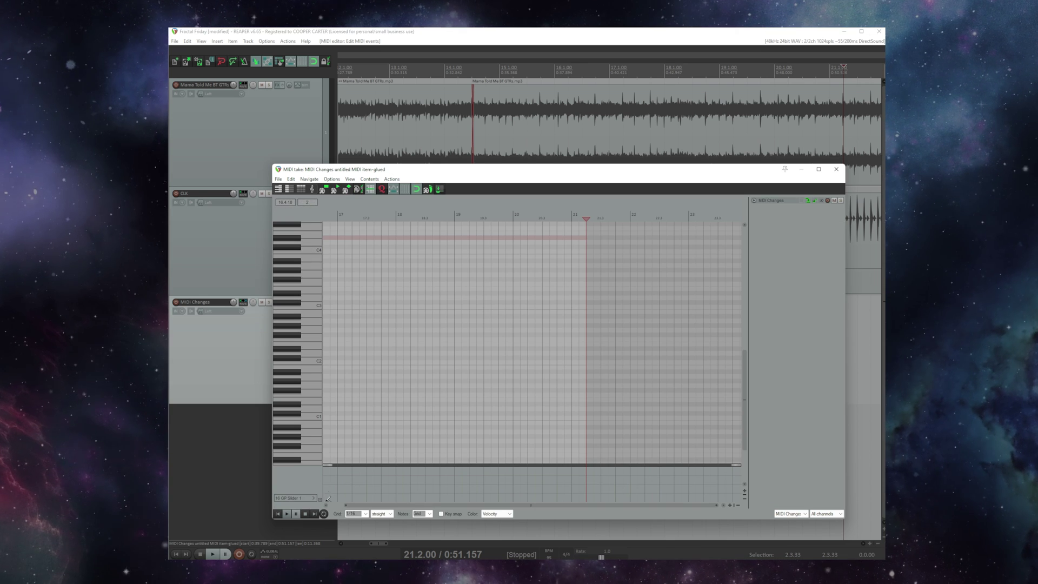
{"action": "mouse_move", "coordinate": [328, 498]}
{"action": "left_mouse_down"}
{"action": "mouse_move", "coordinate": [340, 471]}
{"action": "mouse_move", "coordinate": [359, 469]}
{"action": "mouse_move", "coordinate": [359, 500]}
{"action": "mouse_move", "coordinate": [387, 464]}
{"action": "mouse_move", "coordinate": [399, 499]}
{"action": "mouse_move", "coordinate": [416, 483]}
{"action": "mouse_move", "coordinate": [423, 496]}
{"action": "mouse_move", "coordinate": [446, 467]}
{"action": "mouse_move", "coordinate": [463, 497]}
{"action": "mouse_move", "coordinate": [511, 471]}
{"action": "mouse_move", "coordinate": [521, 483]}
{"action": "mouse_move", "coordinate": [584, 471]}
{"action": "left_mouse_up"}
{"action": "key", "text": "Escape"}
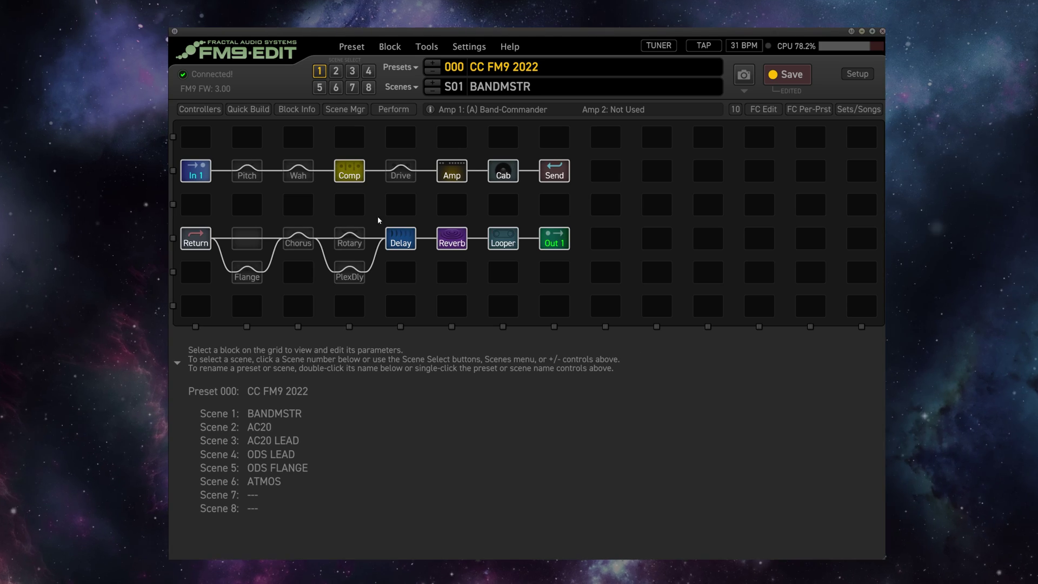
Step: Give the Wah Control parameter a modifier with Source 1 External 1 and Auto Engage Med Spd
{"action": "left_click", "coordinate": [298, 171]}
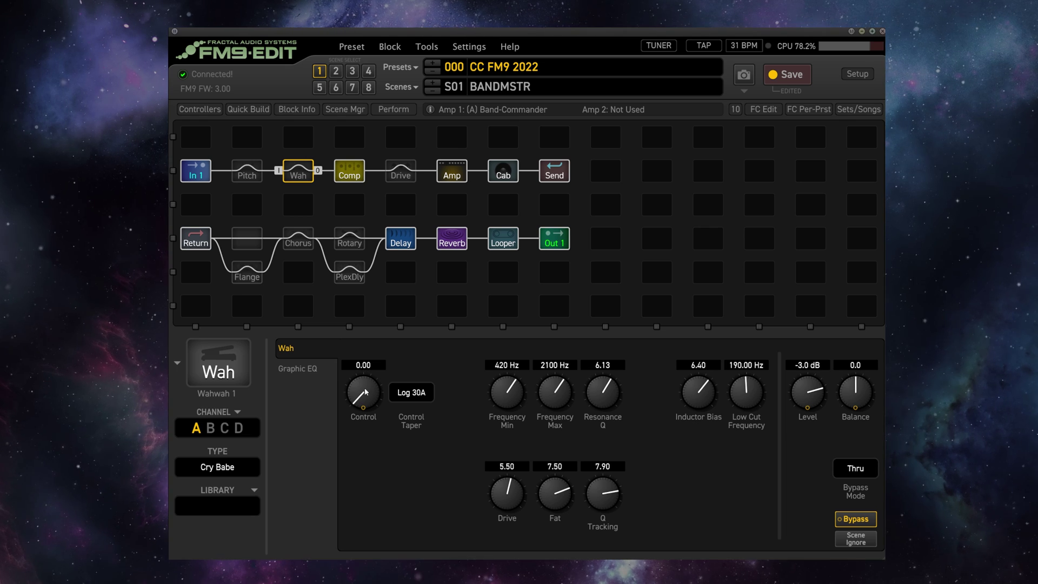
{"action": "right_click", "coordinate": [364, 399]}
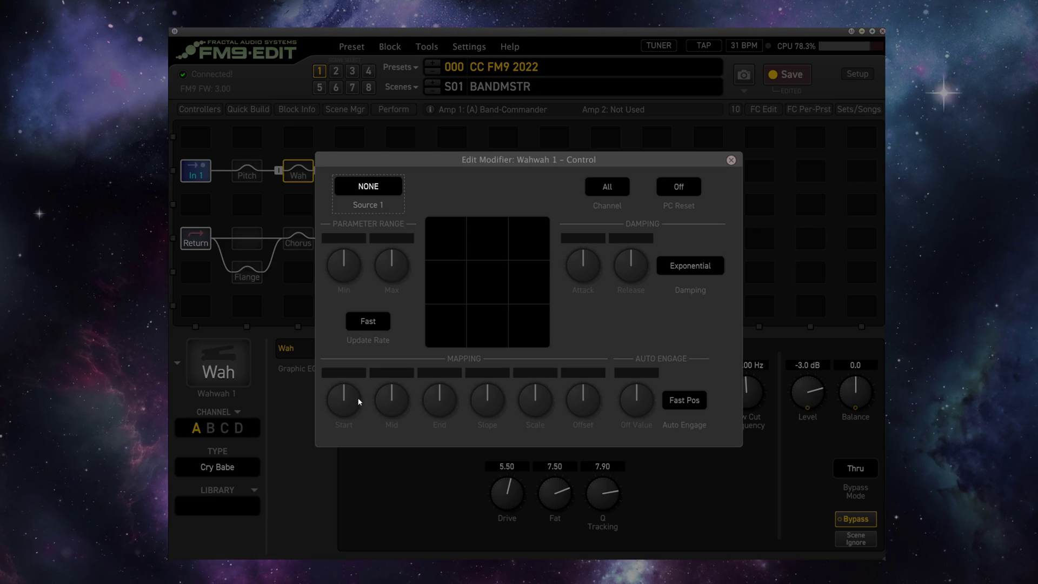
{"action": "left_click", "coordinate": [357, 195]}
{"action": "left_click", "coordinate": [251, 316]}
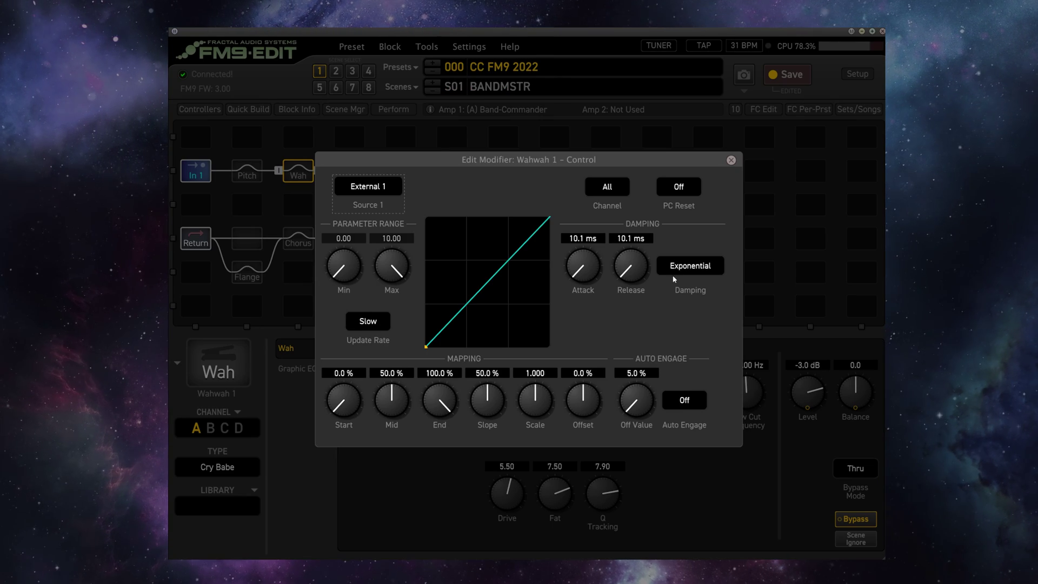
{"action": "left_click", "coordinate": [679, 399]}
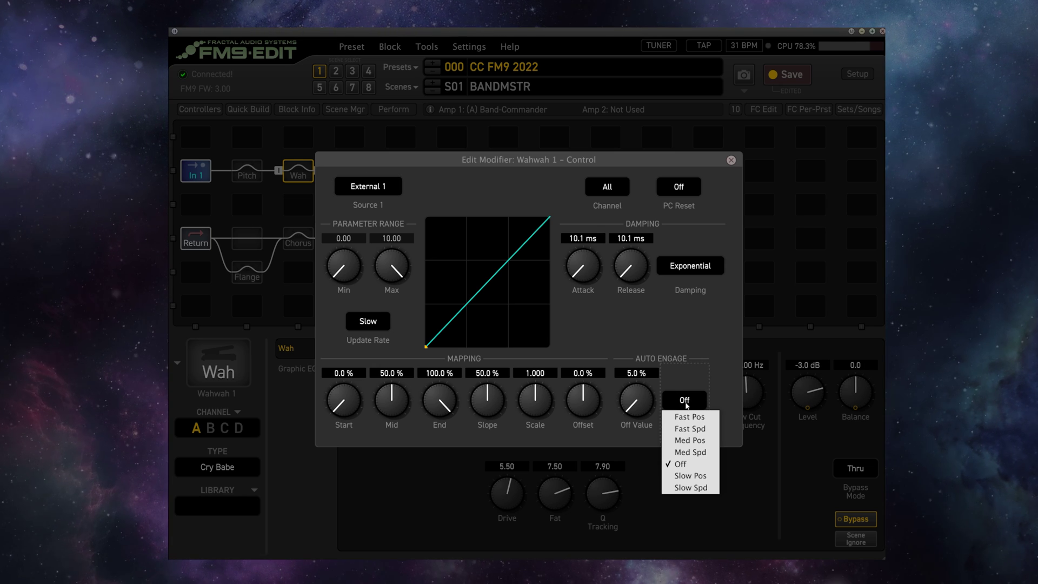
{"action": "left_click", "coordinate": [689, 453]}
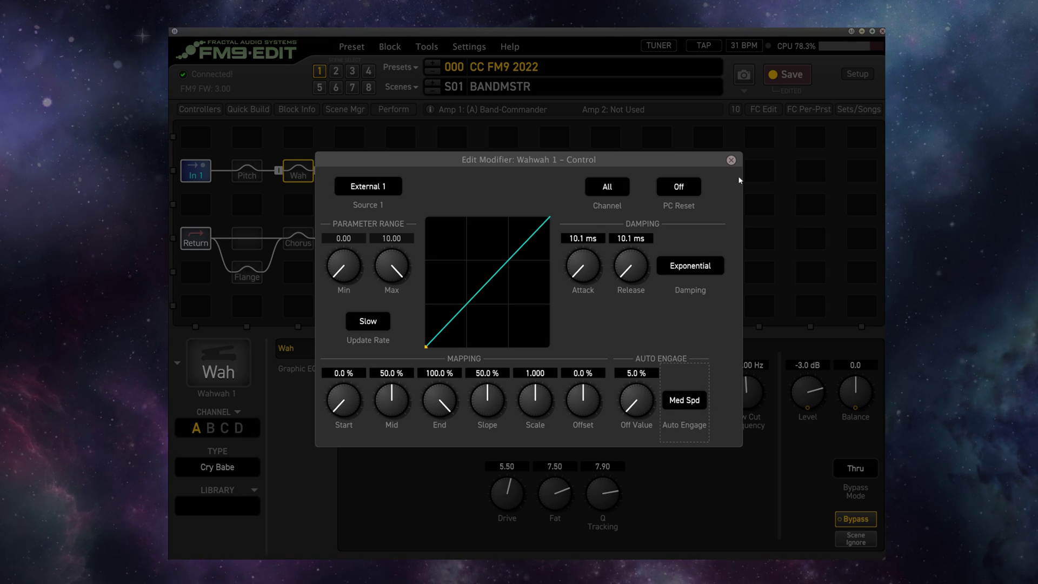
{"action": "left_click", "coordinate": [731, 160]}
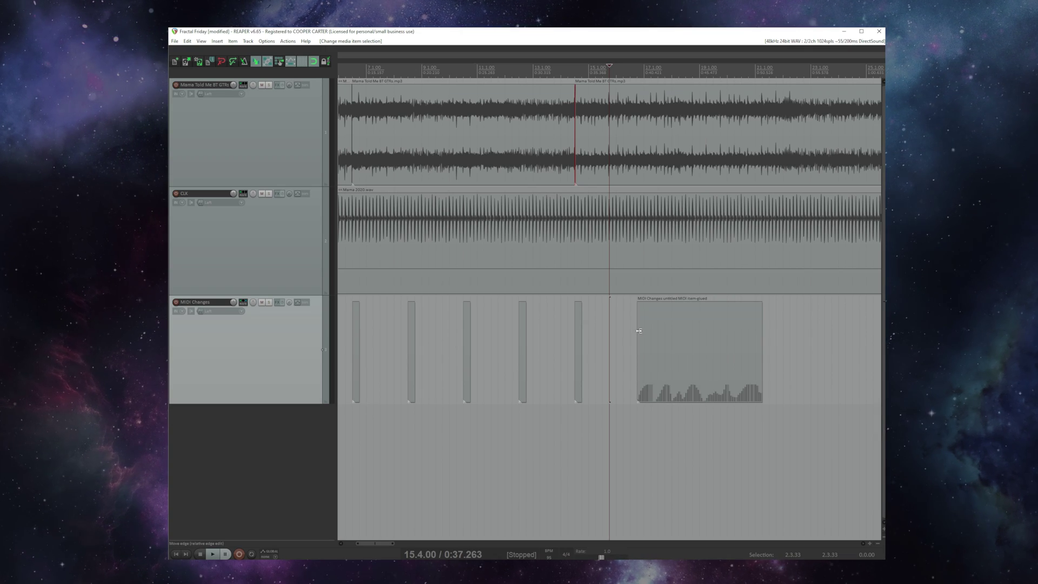
Step: Select the CC16 curve item on the MIDI Changes track
{"action": "left_click", "coordinate": [667, 333]}
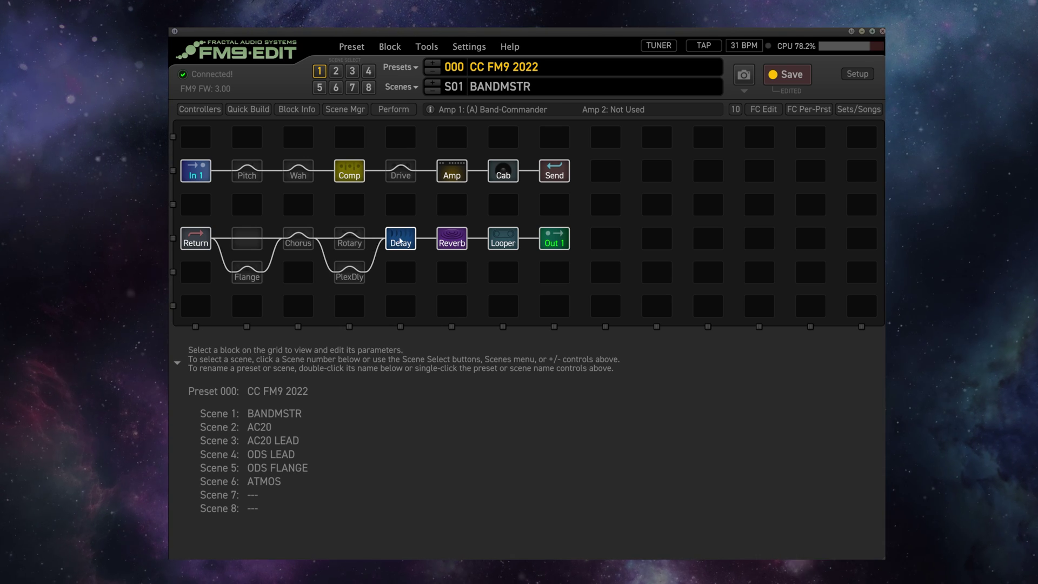
Step: View the Delay block, then set the Amp's Input Boost modifier source to External 2
{"action": "left_click", "coordinate": [401, 241]}
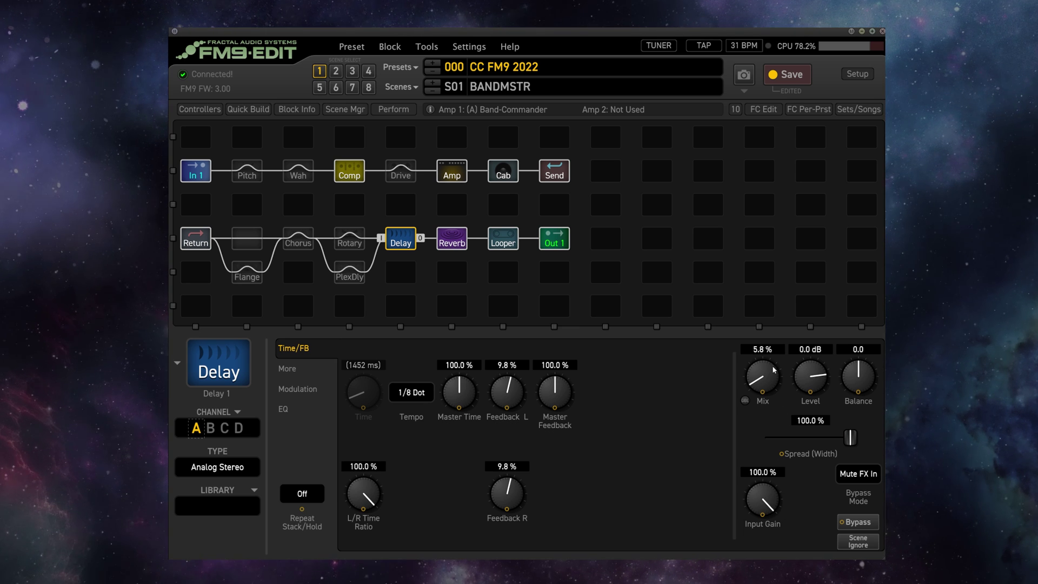
{"action": "left_click", "coordinate": [451, 172]}
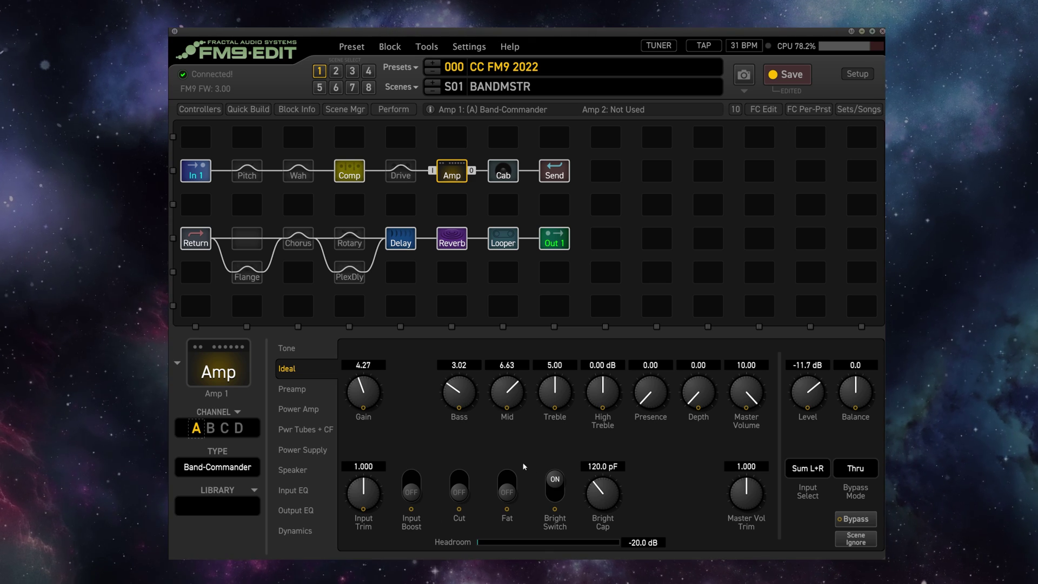
{"action": "right_click", "coordinate": [410, 497]}
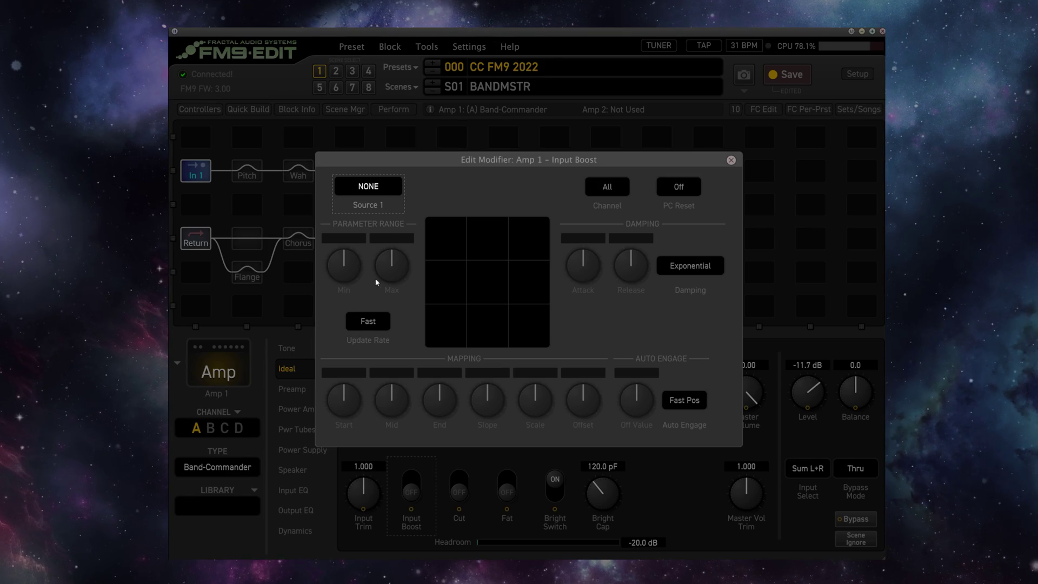
{"action": "left_click", "coordinate": [378, 186]}
{"action": "left_click", "coordinate": [256, 322]}
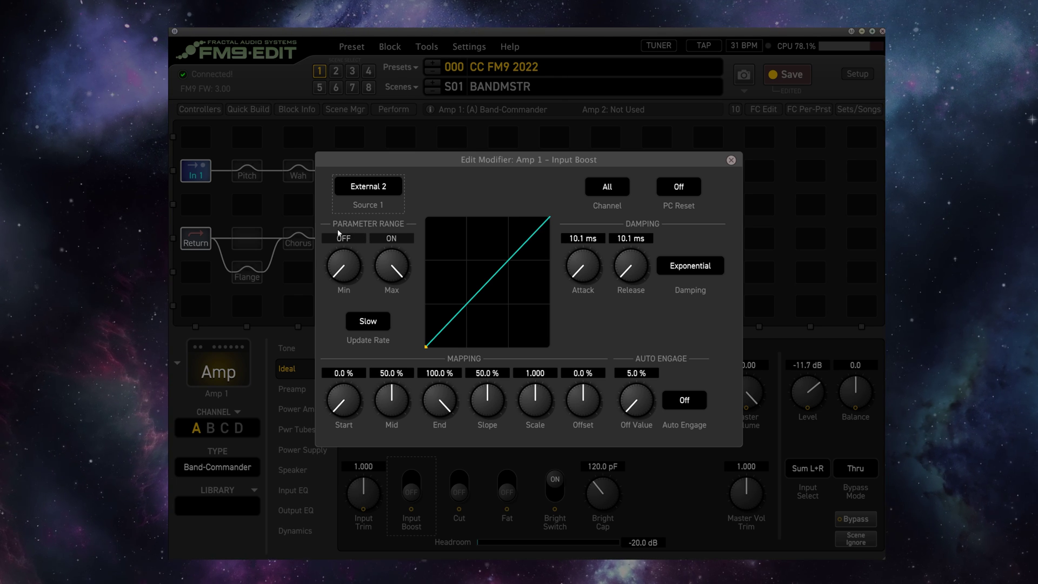
{"action": "left_click", "coordinate": [731, 160]}
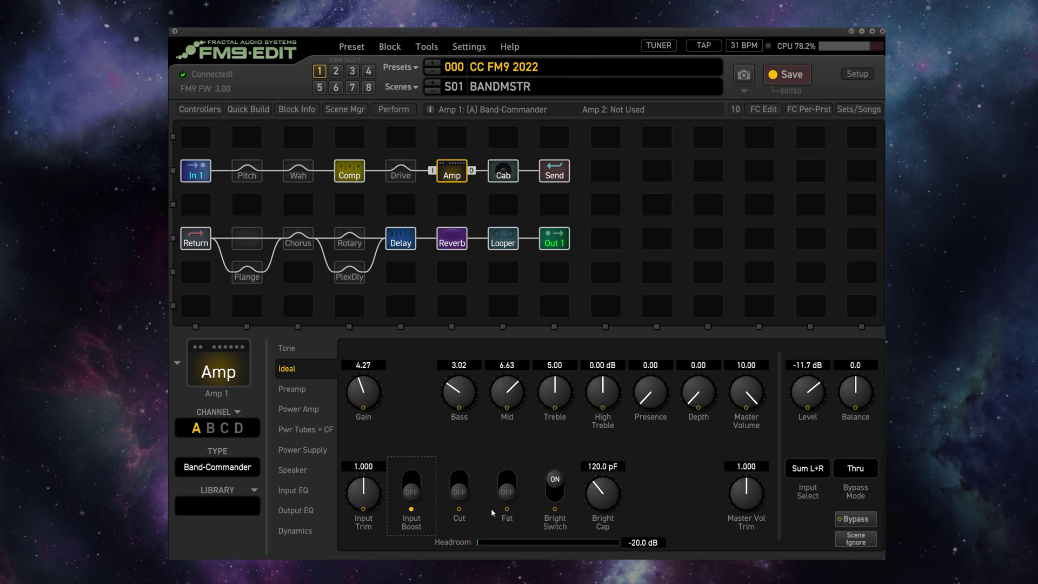
Step: Set the Input Boost modifier source back to NONE
{"action": "right_click", "coordinate": [416, 494]}
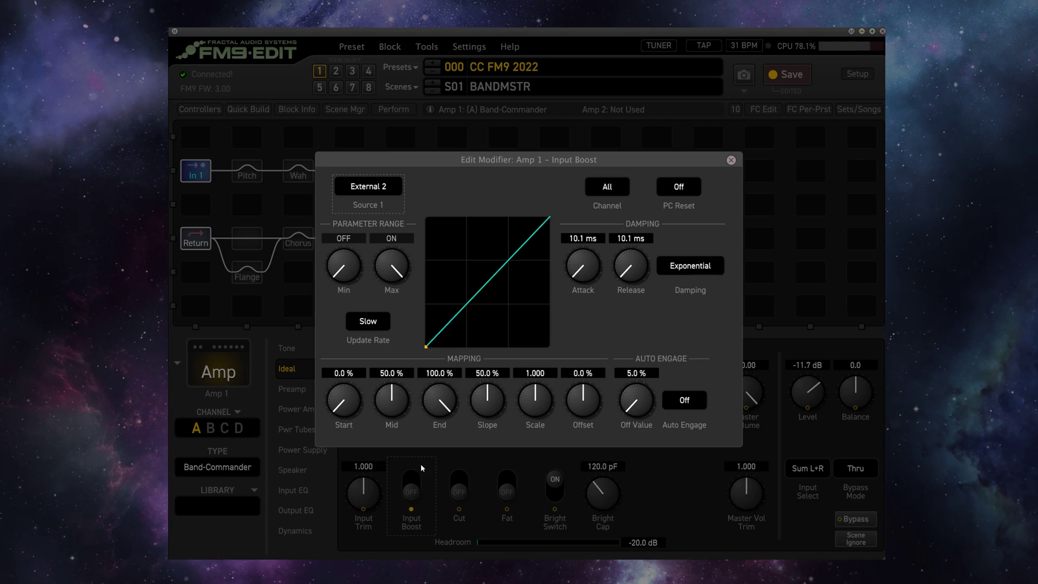
{"action": "left_click", "coordinate": [359, 183]}
{"action": "left_click", "coordinate": [264, 138]}
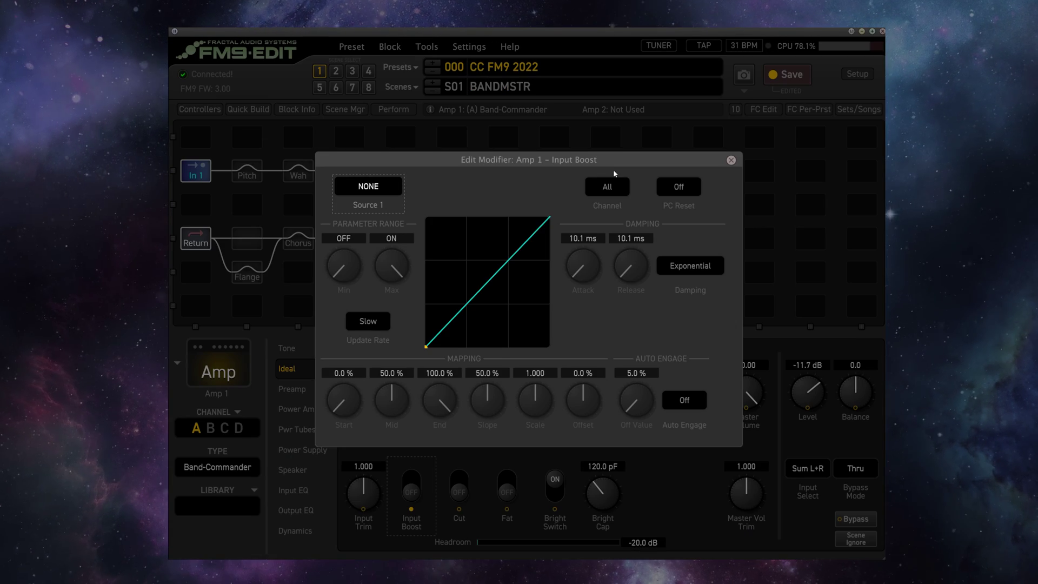
{"action": "left_click", "coordinate": [731, 160]}
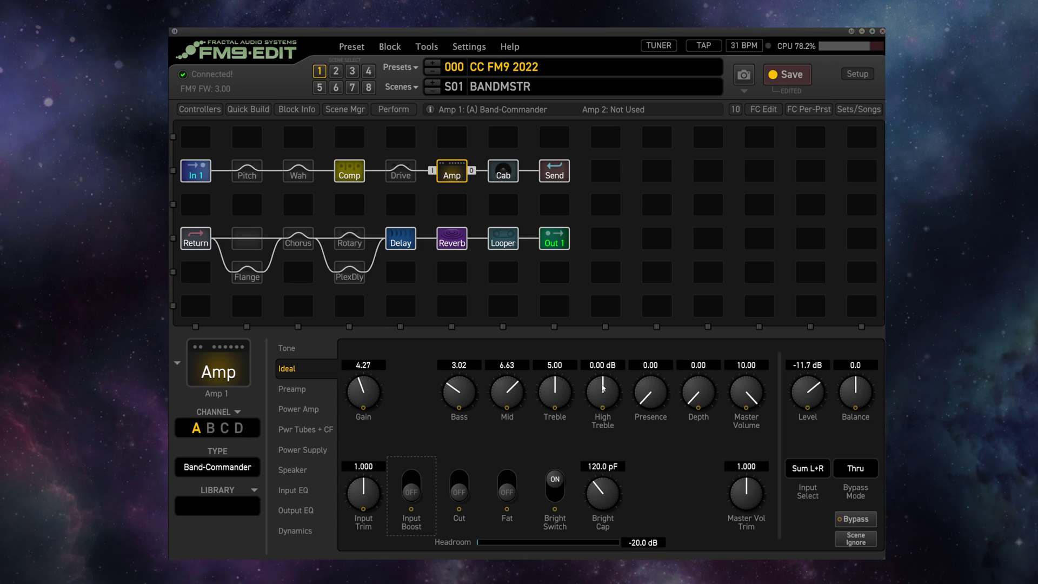